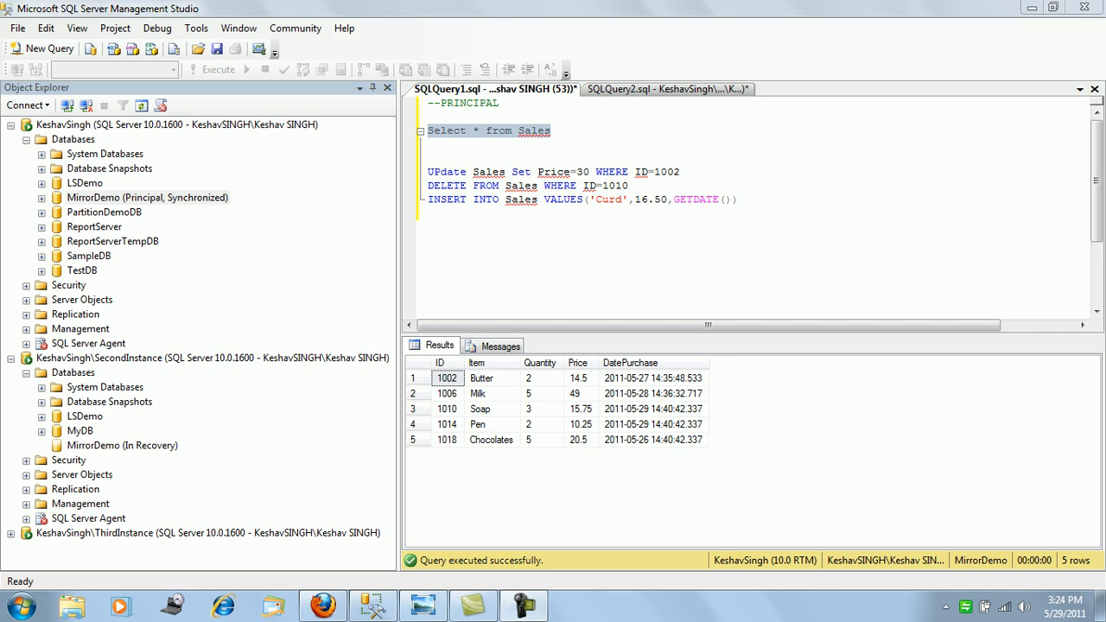
Step: Refresh the Databases folder of the SecondInstance server
{"action": "right_click", "coordinate": [73, 373]}
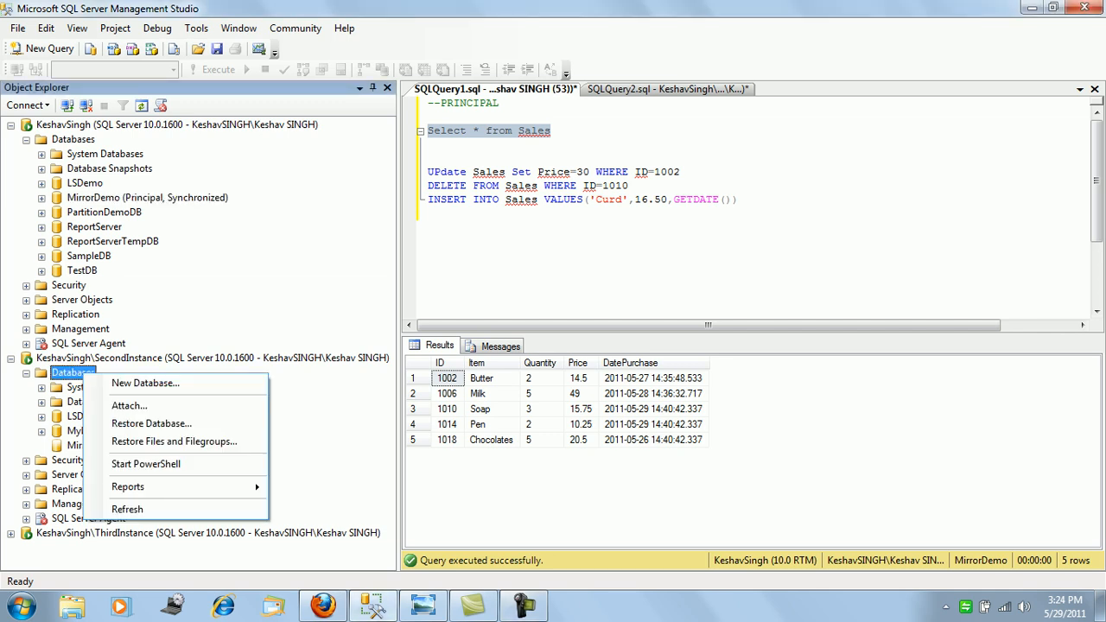
{"action": "left_click", "coordinate": [121, 509]}
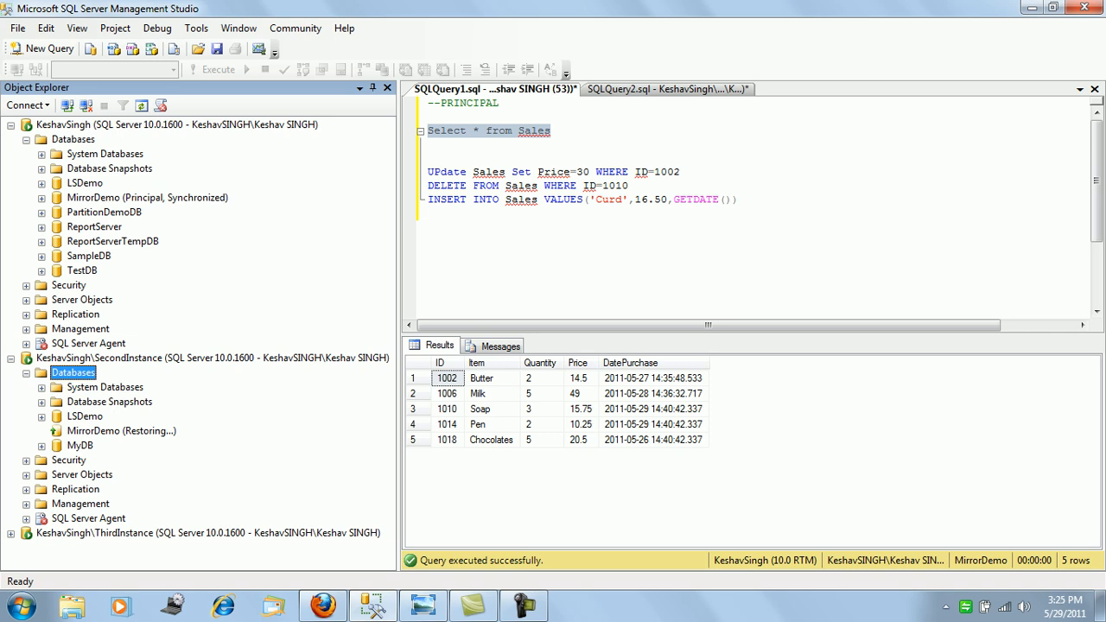
Step: Try to run the UPDATE, DELETE and INSERT statements on the principal's Sales table together as one batch
{"action": "left_click", "coordinate": [741, 200]}
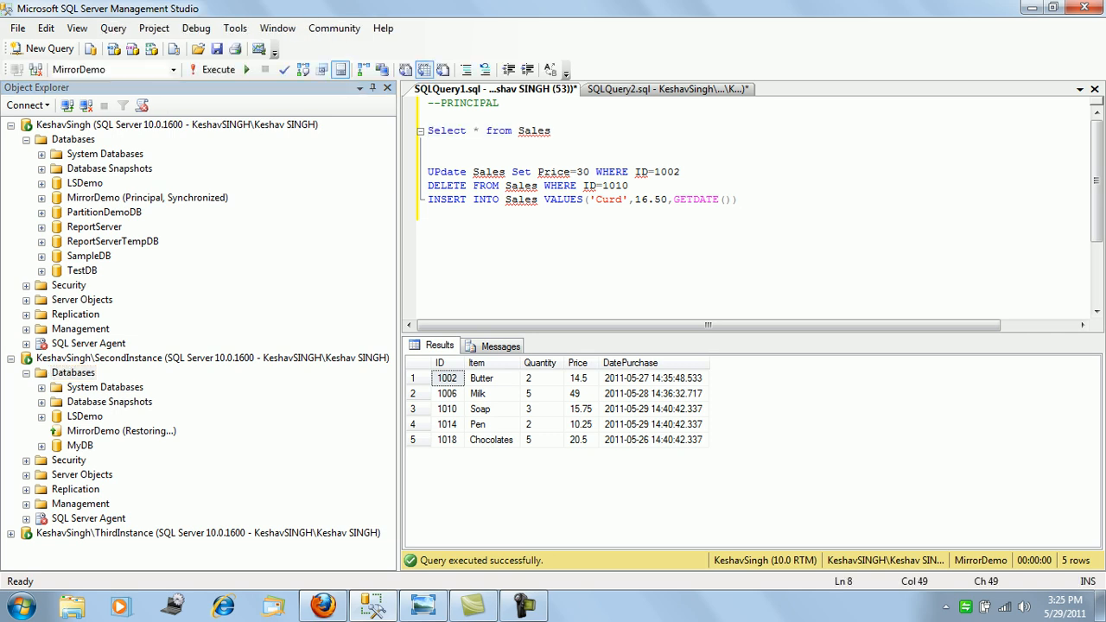
{"action": "key", "text": "shift+Home"}
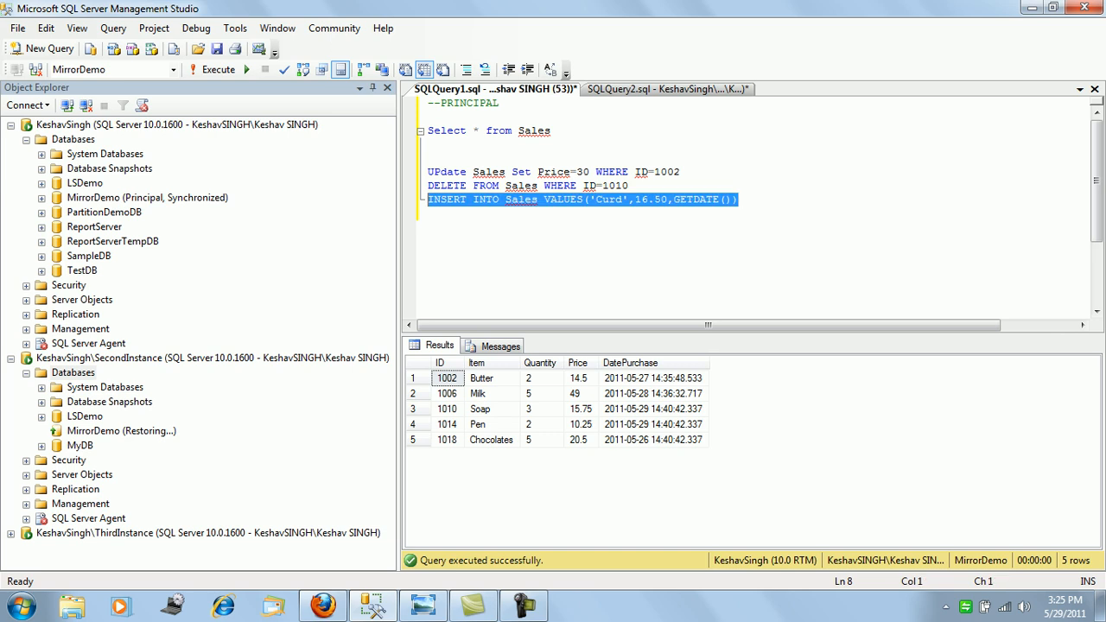
{"action": "key", "text": "shift+Up"}
{"action": "key", "text": "shift+Up"}
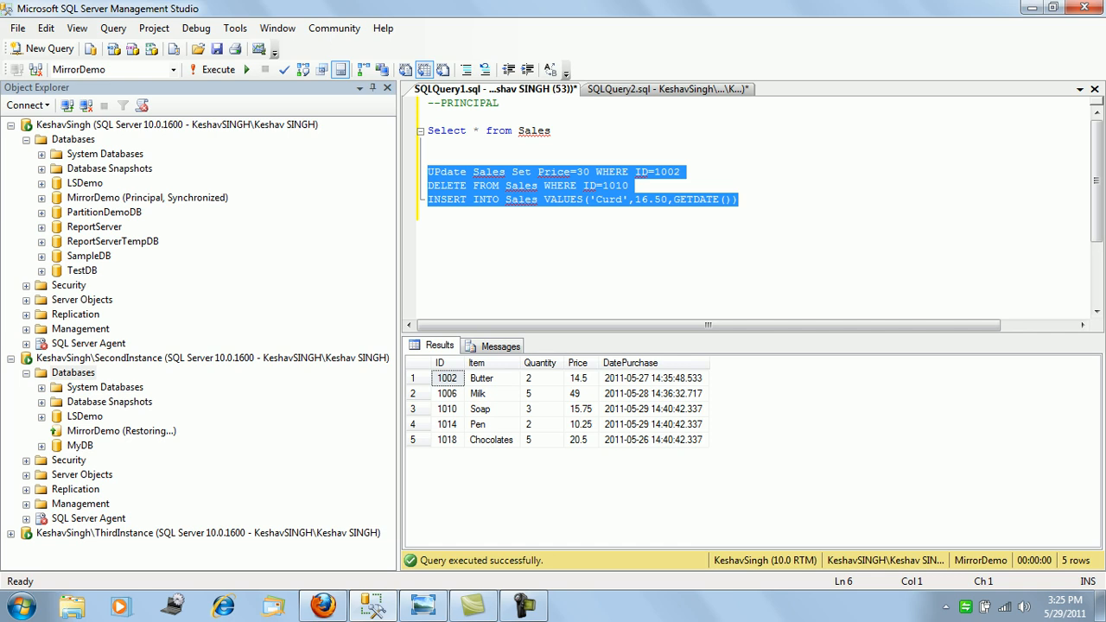
{"action": "key", "text": "F5"}
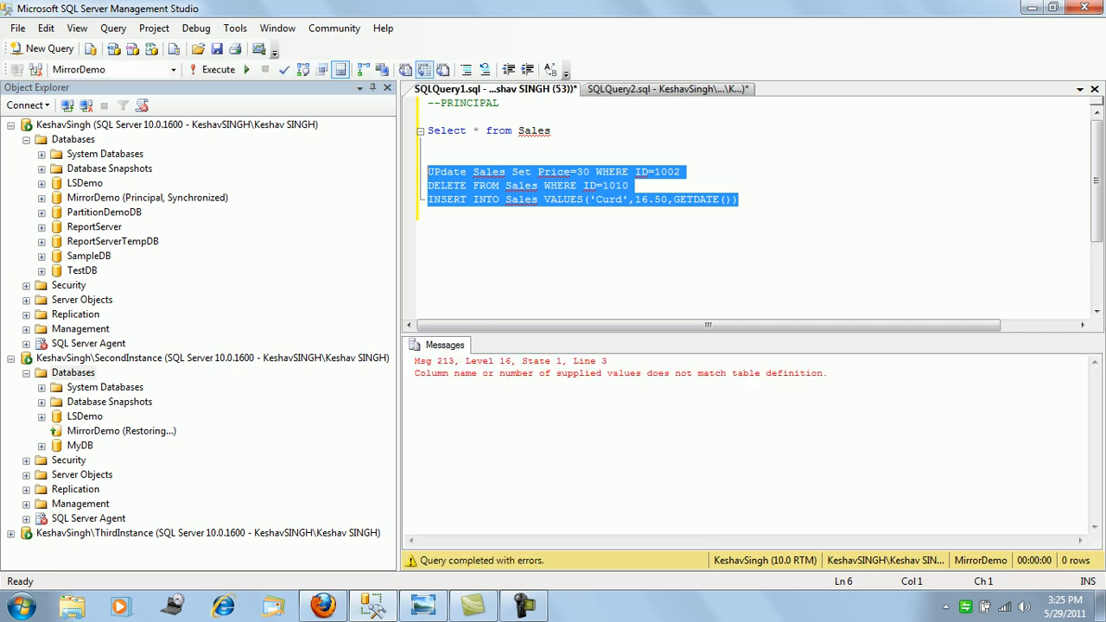
Step: Run only the Select * from Sales query on the principal to check the table's rows
{"action": "left_click", "coordinate": [429, 213]}
{"action": "left_click", "coordinate": [683, 172]}
{"action": "left_click_drag", "start_coordinate": [551, 131], "coordinate": [427, 130]}
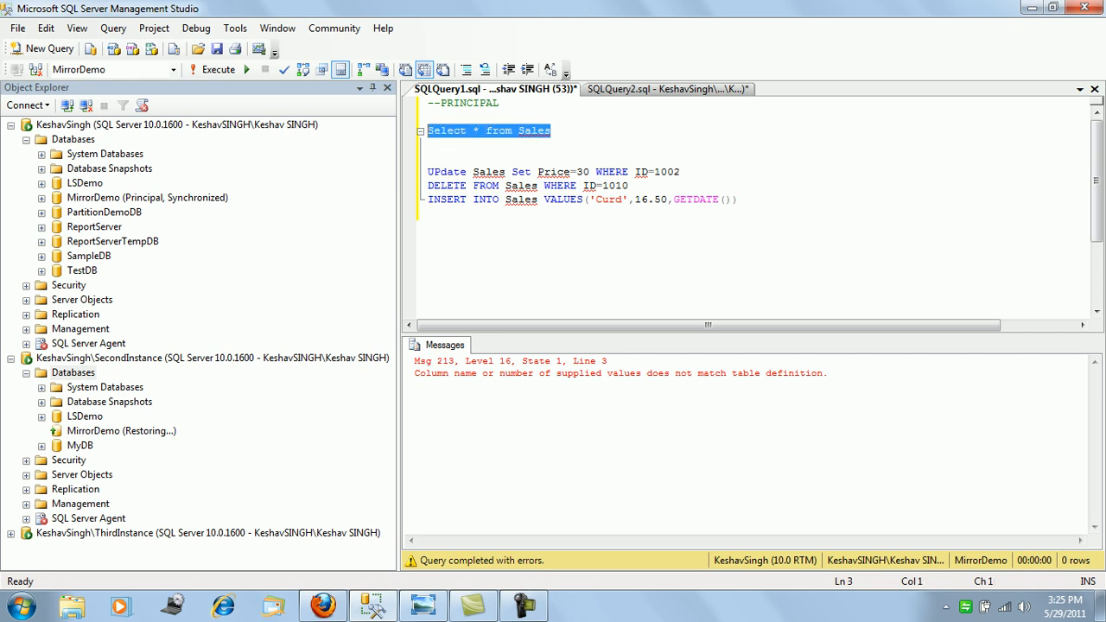
{"action": "key", "text": "F5"}
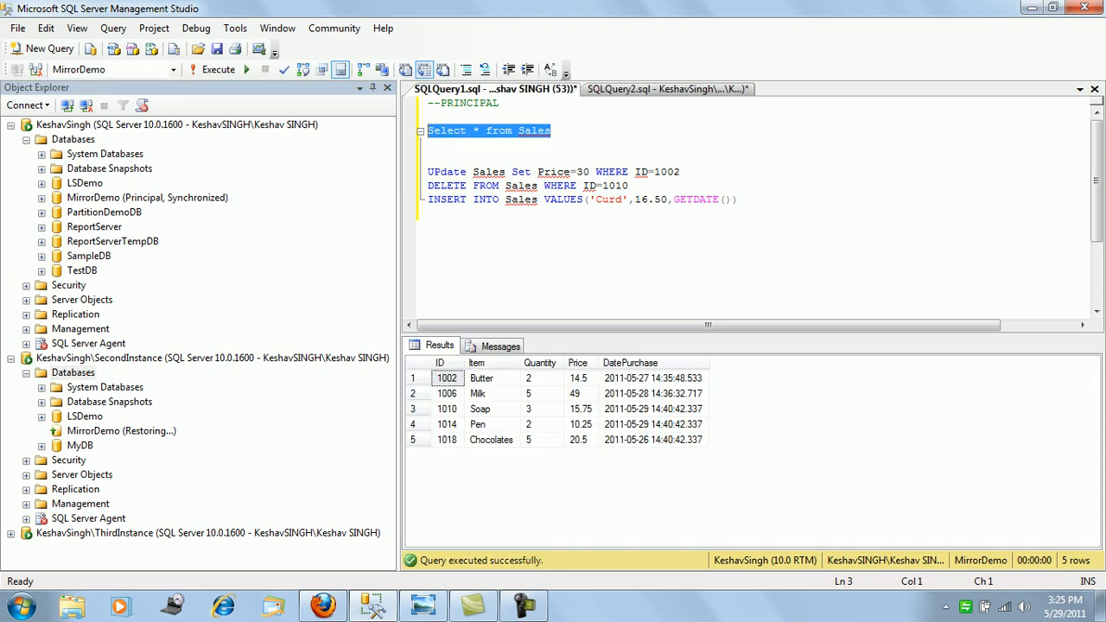
Step: Run the UPDATE setting Price=30 for ID 1002, and separately the DELETE for ID 1010, on the principal's Sales table
{"action": "left_click_drag", "start_coordinate": [680, 172], "coordinate": [427, 172]}
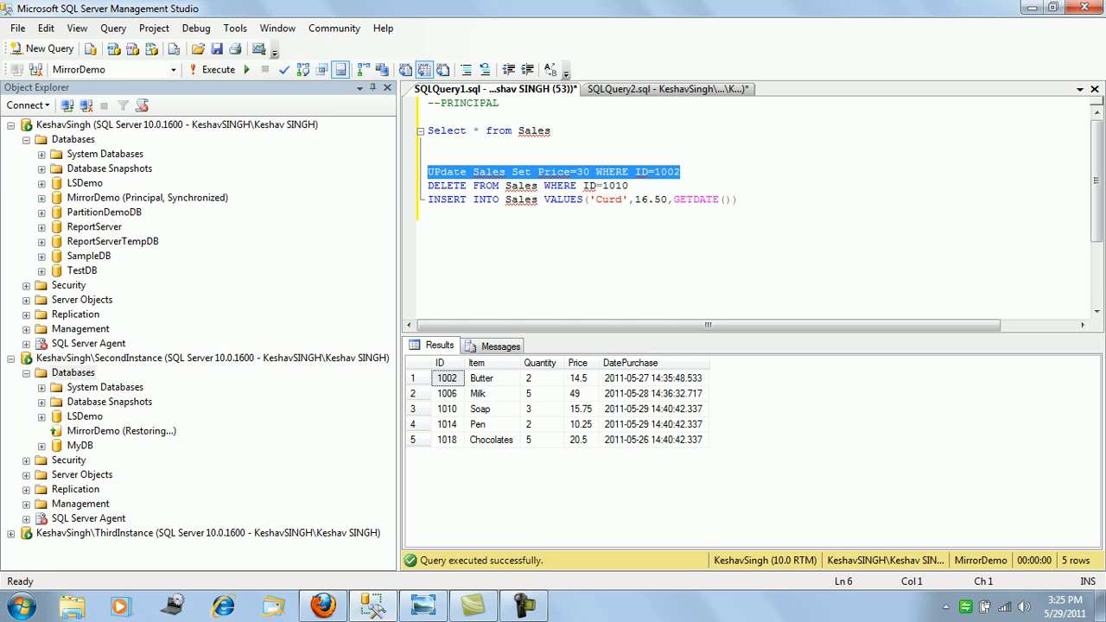
{"action": "key", "text": "F5"}
{"action": "left_click_drag", "start_coordinate": [628, 186], "coordinate": [428, 186]}
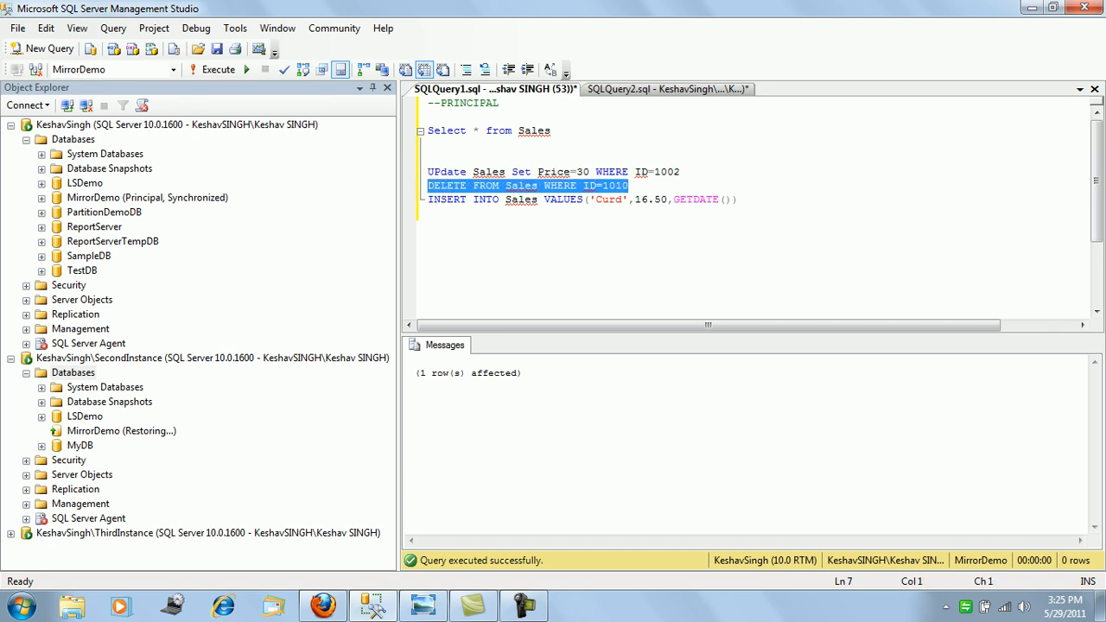
{"action": "key", "text": "F5"}
Step: Try to run the INSERT statement for 'Curd' on its own against the principal's Sales table
{"action": "left_click", "coordinate": [739, 199]}
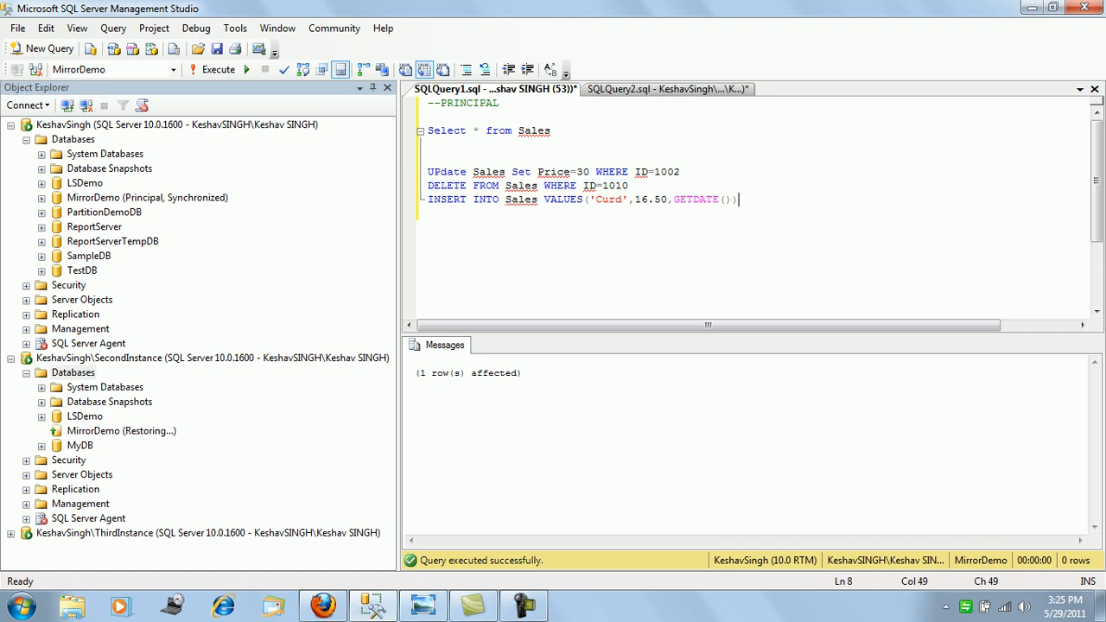
{"action": "left_click_drag", "start_coordinate": [737, 200], "coordinate": [428, 200]}
{"action": "key", "text": "F5"}
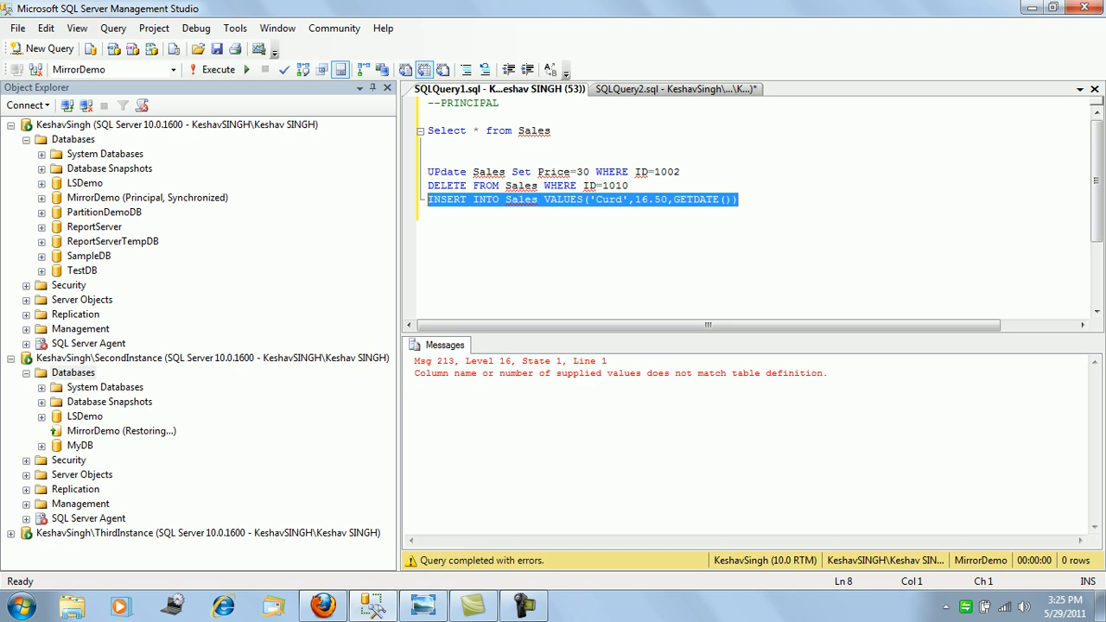
Step: Query all rows of the principal's Sales table again to review its columns and the changes made
{"action": "left_click", "coordinate": [430, 213]}
{"action": "left_click_drag", "start_coordinate": [553, 132], "coordinate": [428, 133]}
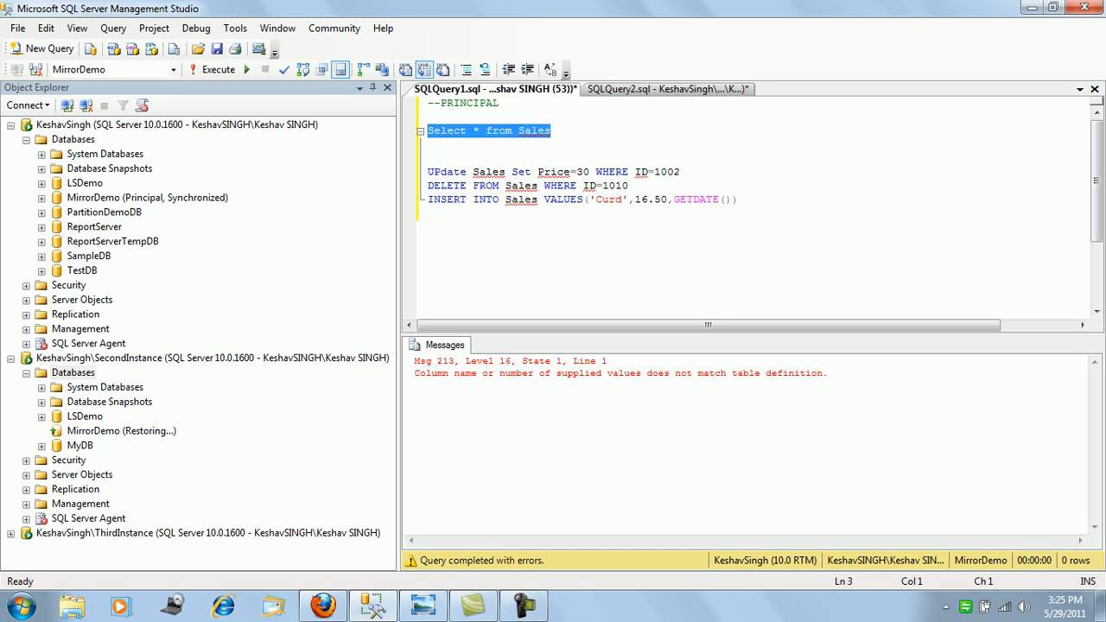
{"action": "key", "text": "F5"}
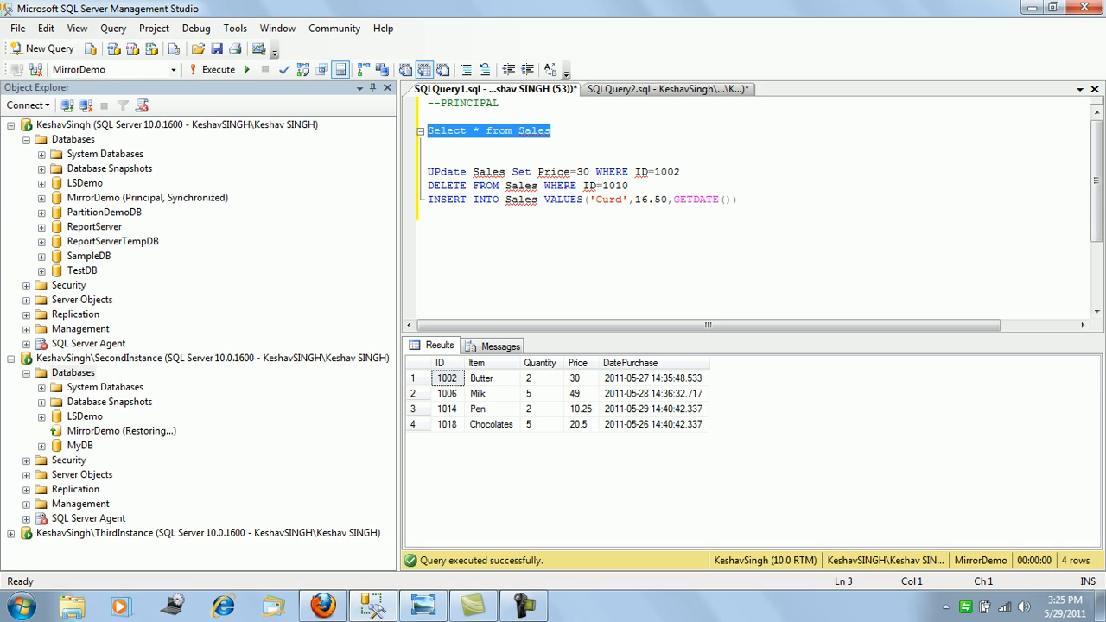
Step: Add the missing quantity value 2 before 16.50 in the 'Curd' INSERT statement and run that statement
{"action": "left_click", "coordinate": [635, 200]}
{"action": "type", "text": "2,"}
{"action": "key", "text": "End"}
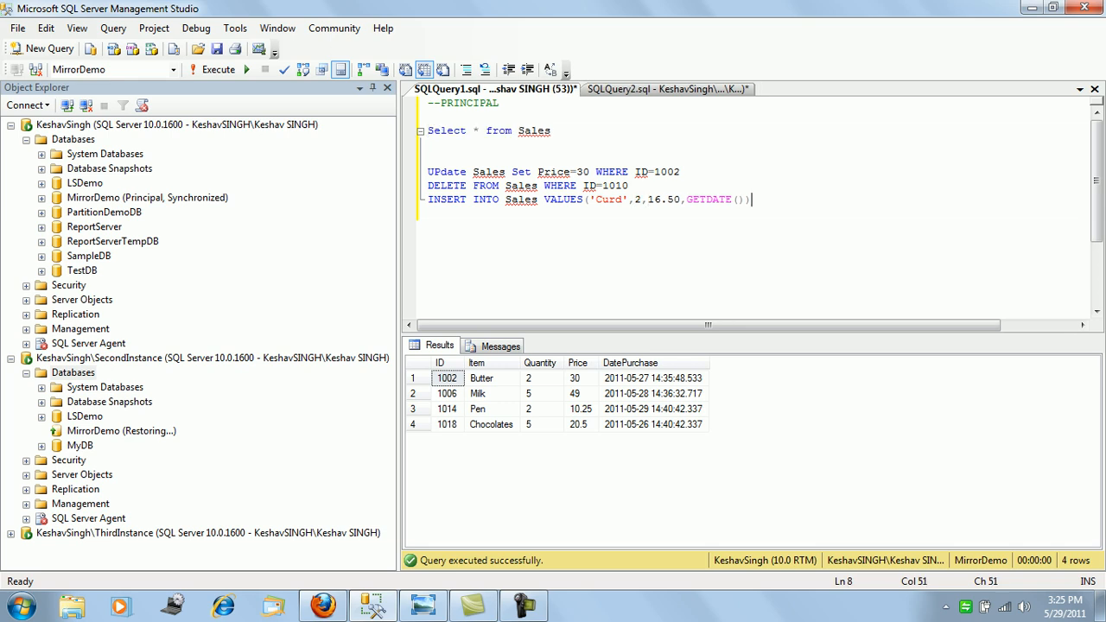
{"action": "key", "text": "shift+Home"}
{"action": "key", "text": "F5"}
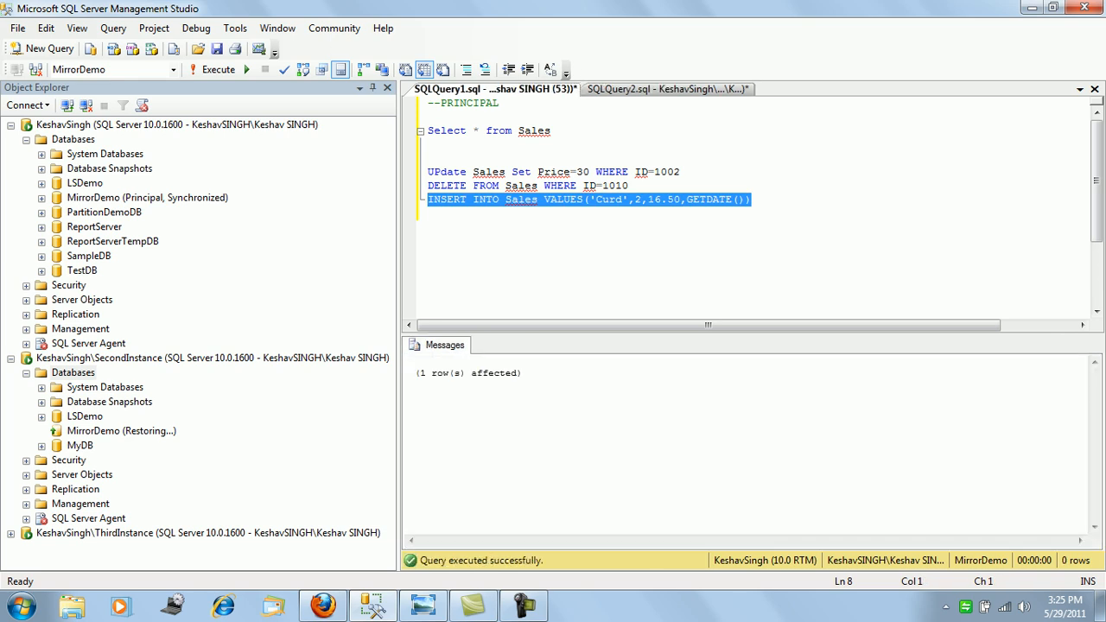
Step: Rerun Select * from Sales on the principal to check the inserted 'Curd' row
{"action": "left_click", "coordinate": [428, 159]}
{"action": "left_click_drag", "start_coordinate": [551, 130], "coordinate": [427, 130]}
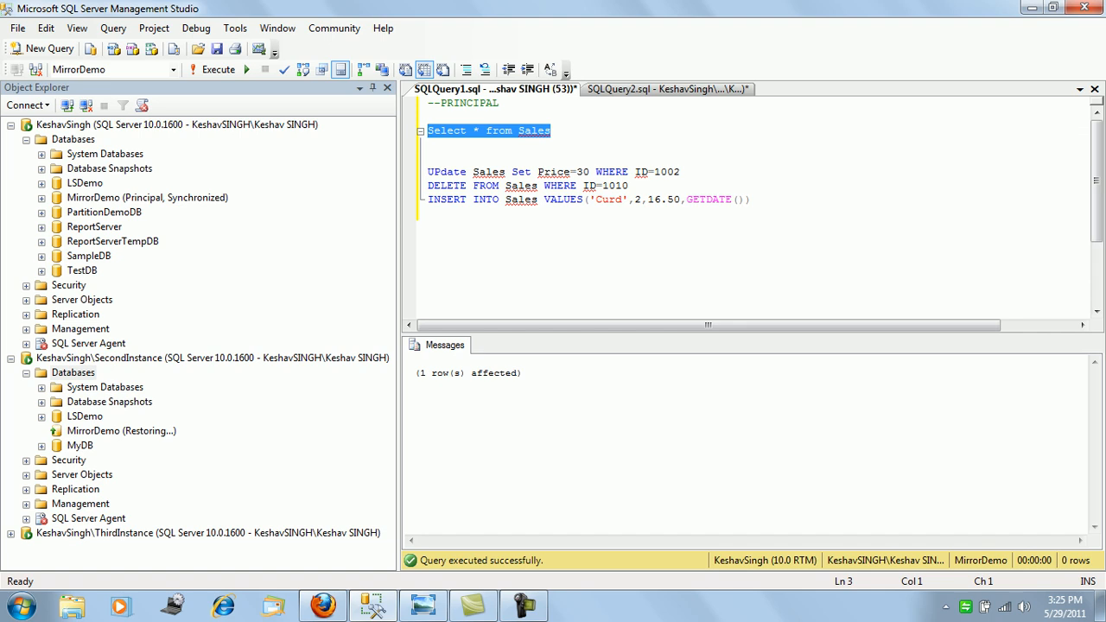
{"action": "key", "text": "F5"}
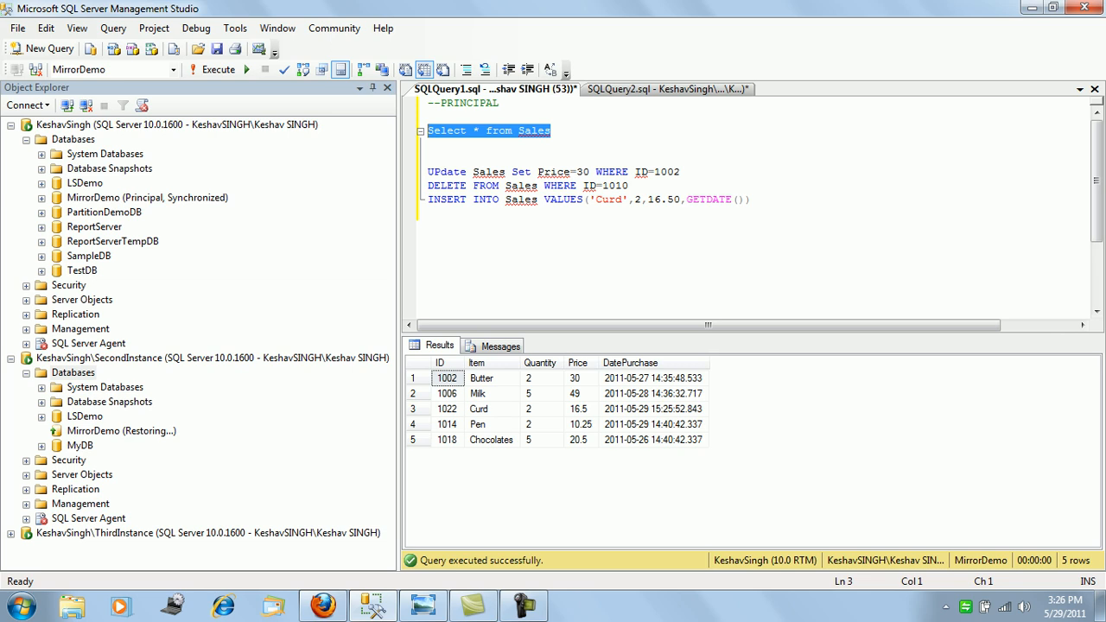
Step: Check which databases the mirrored server's query SQLQuery2.sql can use, and return to the principal's query
{"action": "left_click", "coordinate": [666, 89]}
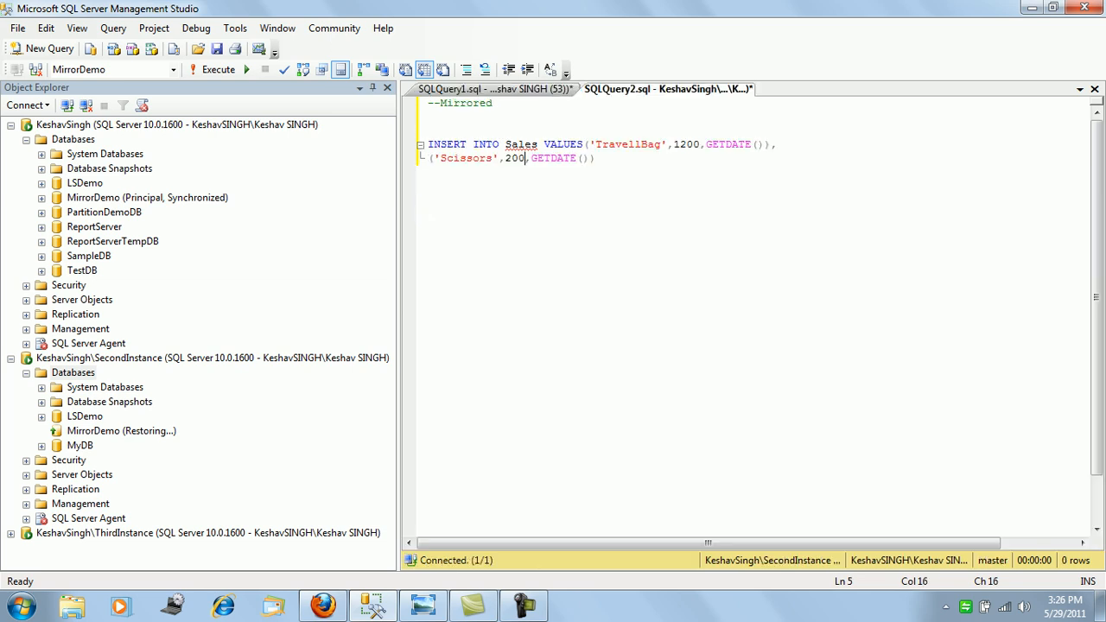
{"action": "left_click", "coordinate": [174, 70]}
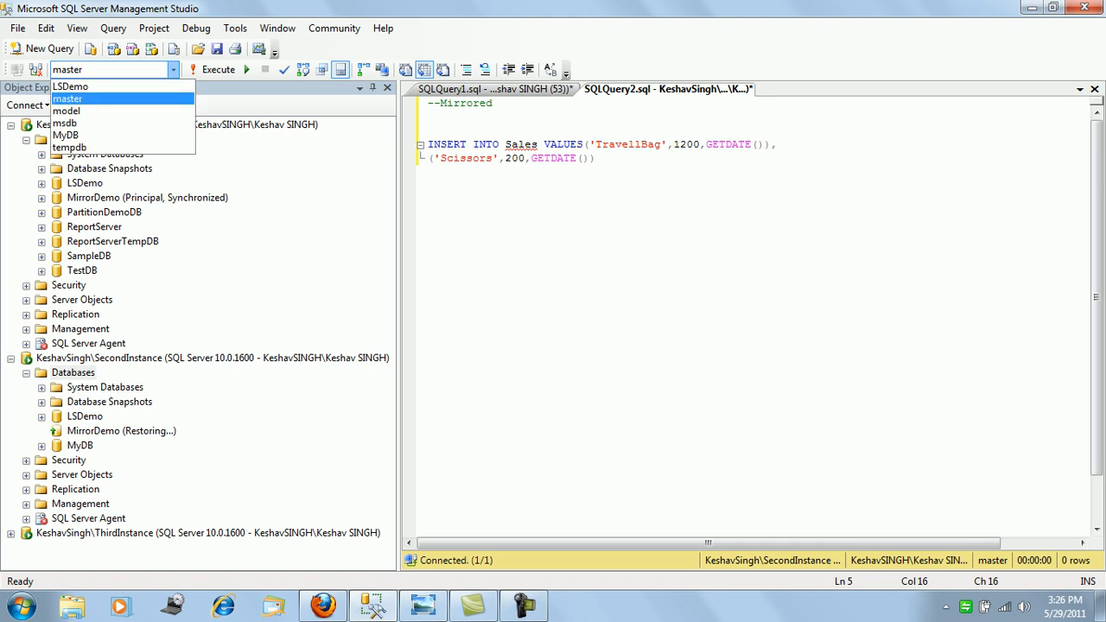
{"action": "left_click", "coordinate": [600, 159]}
{"action": "left_click", "coordinate": [498, 89]}
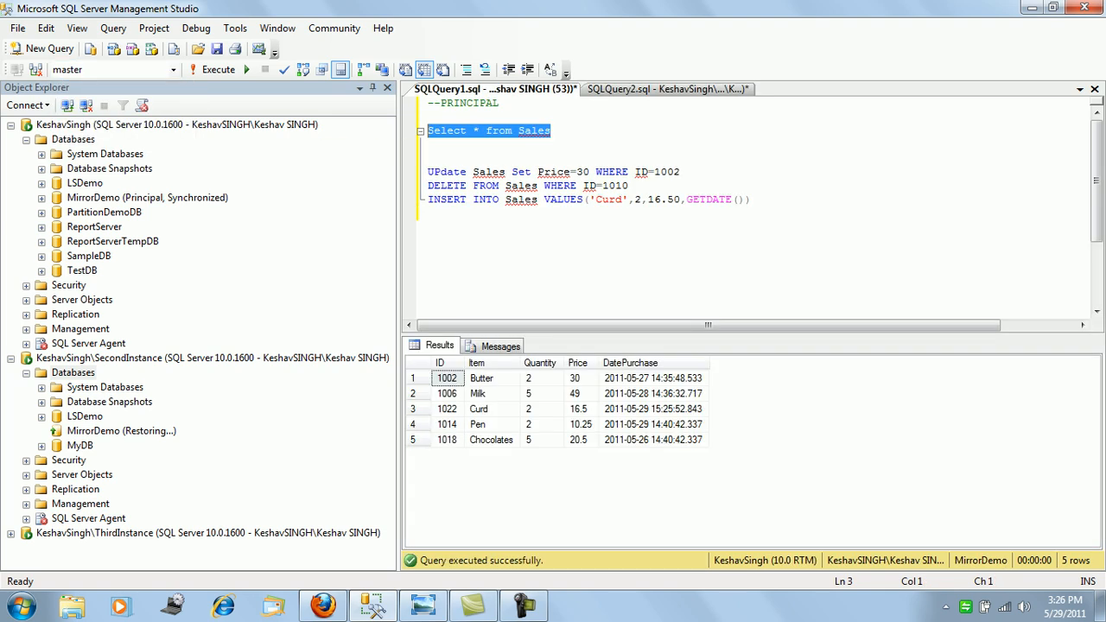
Step: Open the Windows Services console with services.msc, maximize it and widen the Name column to fit the service names
{"action": "left_click", "coordinate": [22, 607]}
{"action": "type", "text": "services.msc"}
{"action": "key", "text": "Return"}
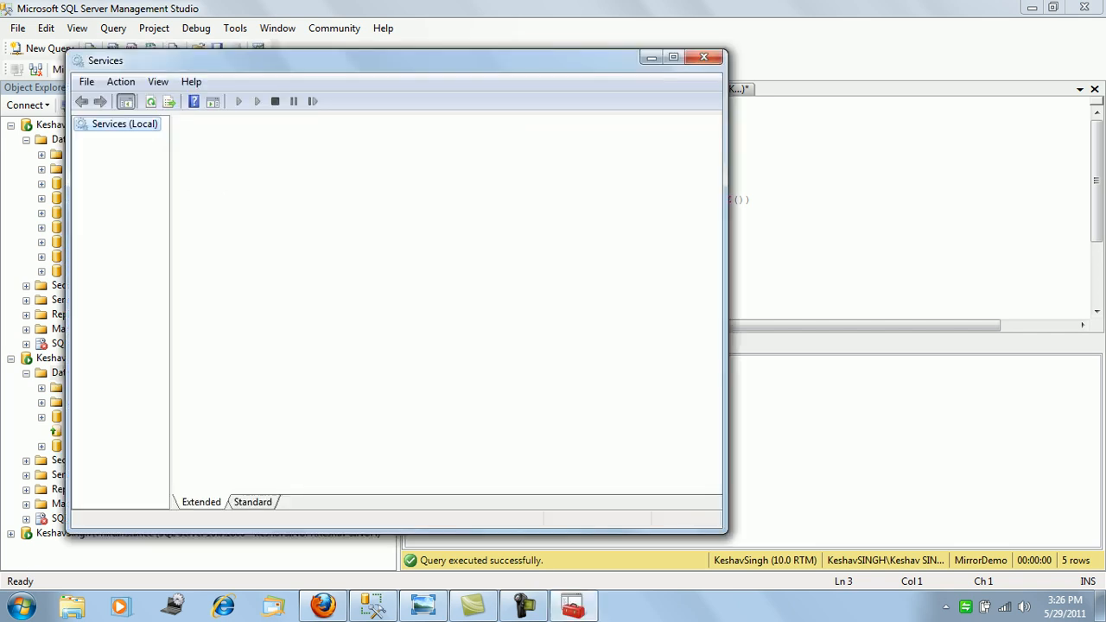
{"action": "left_click", "coordinate": [674, 57]}
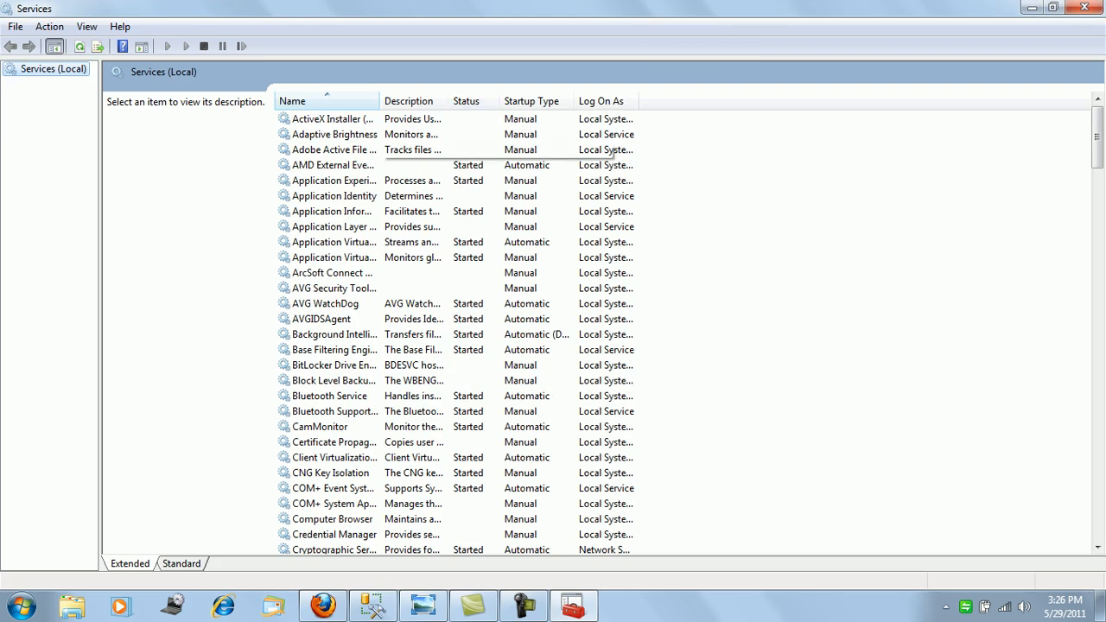
{"action": "double_click", "coordinate": [379, 101]}
Step: Stop the SQL Server (MSSQLSERVER) service to simulate a failure of the principal server
{"action": "left_click_drag", "start_coordinate": [1098, 137], "coordinate": [1098, 377]}
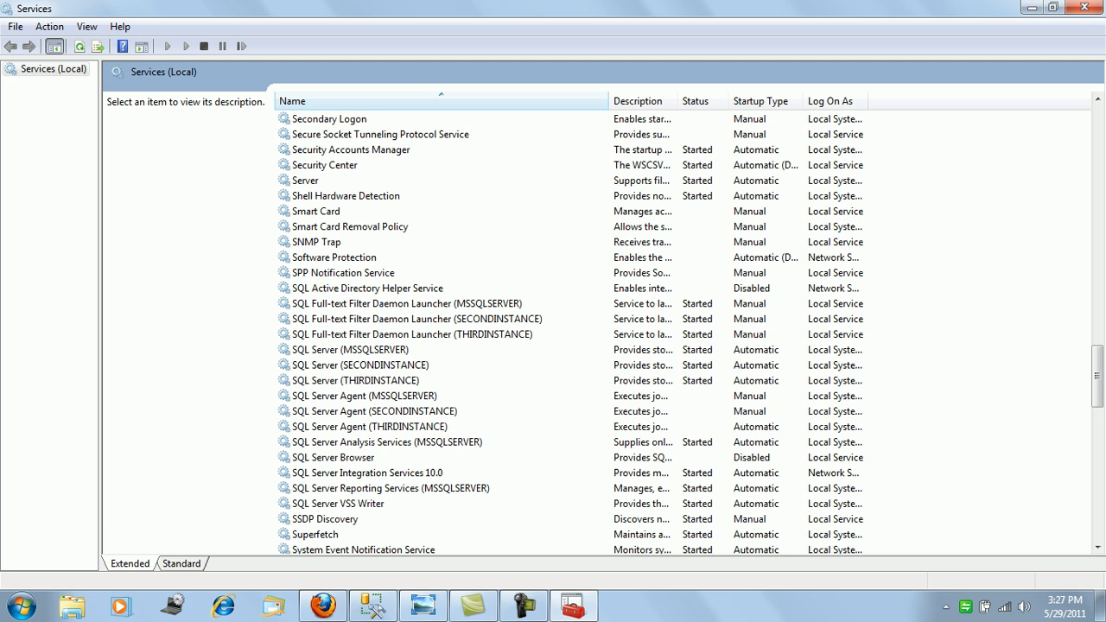
{"action": "right_click", "coordinate": [345, 350]}
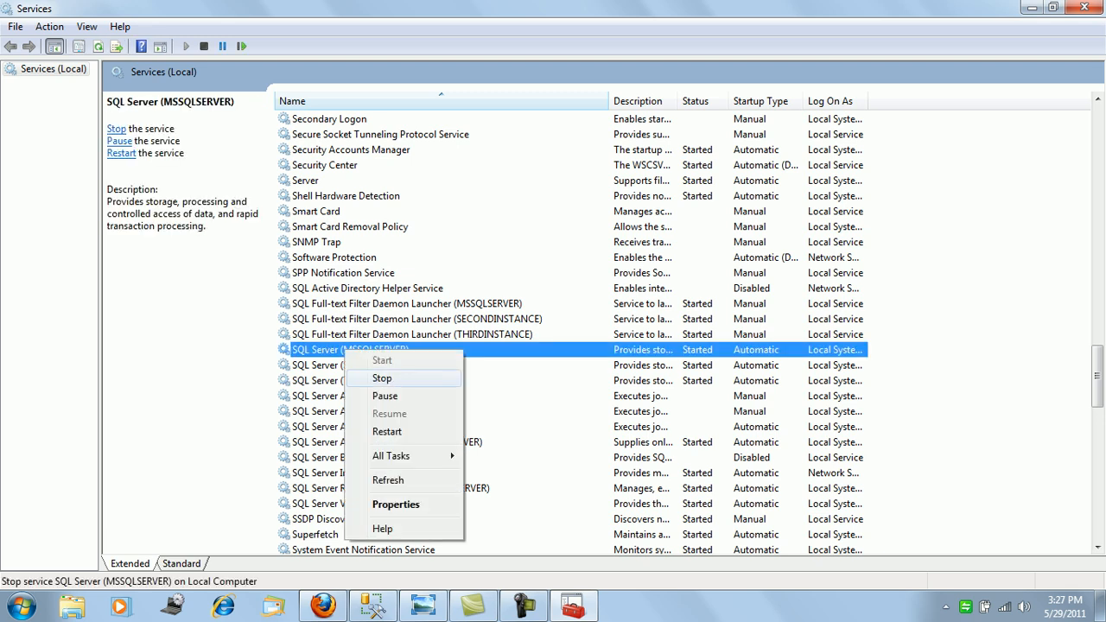
{"action": "left_click", "coordinate": [382, 378]}
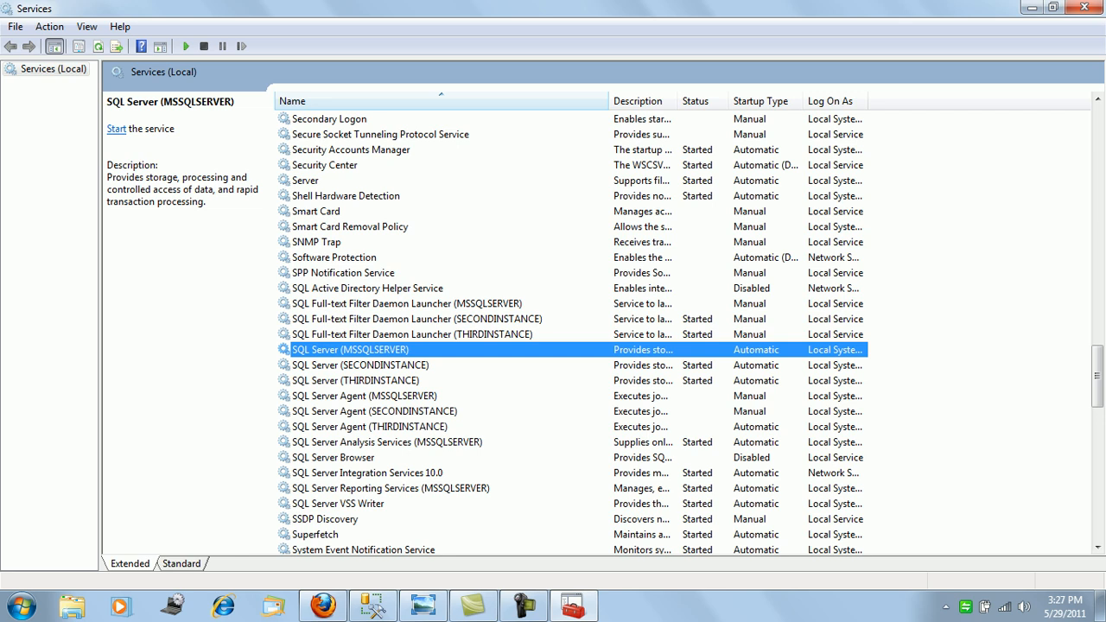
Step: Switch back to SQL Server Management Studio and refresh SecondInstance's Databases folder to check the MirrorDemo role
{"action": "left_click", "coordinate": [374, 607]}
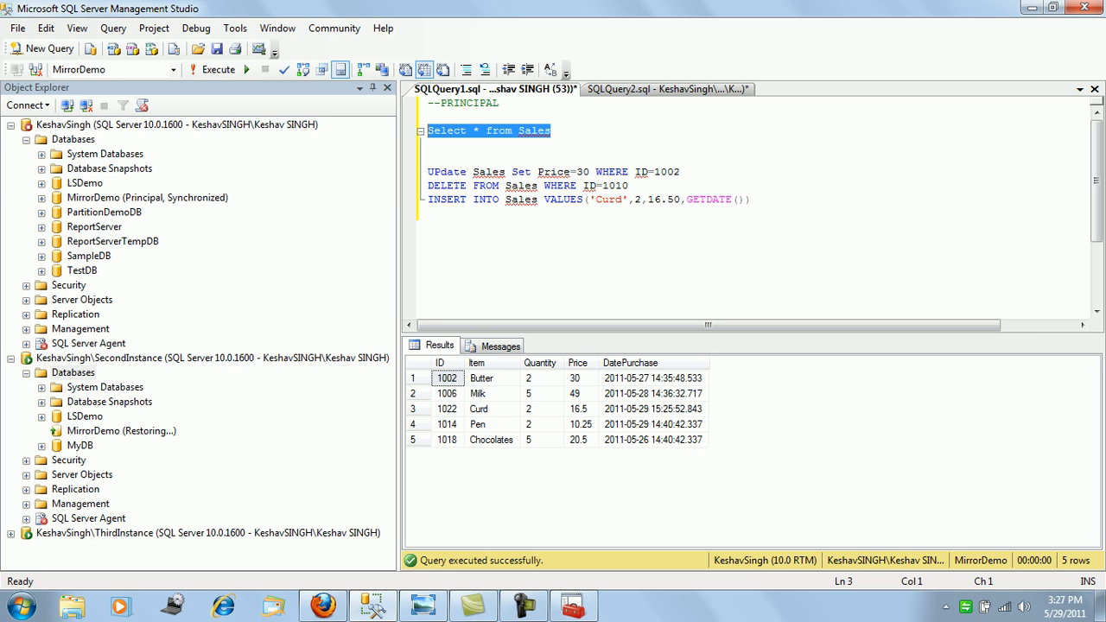
{"action": "right_click", "coordinate": [83, 374]}
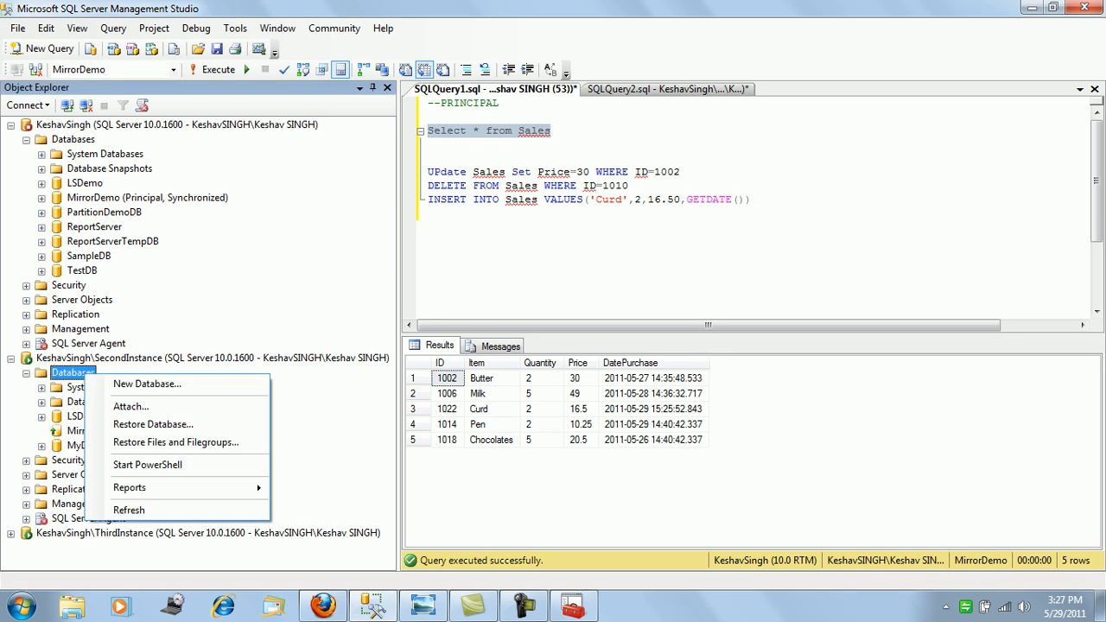
{"action": "left_click", "coordinate": [112, 510]}
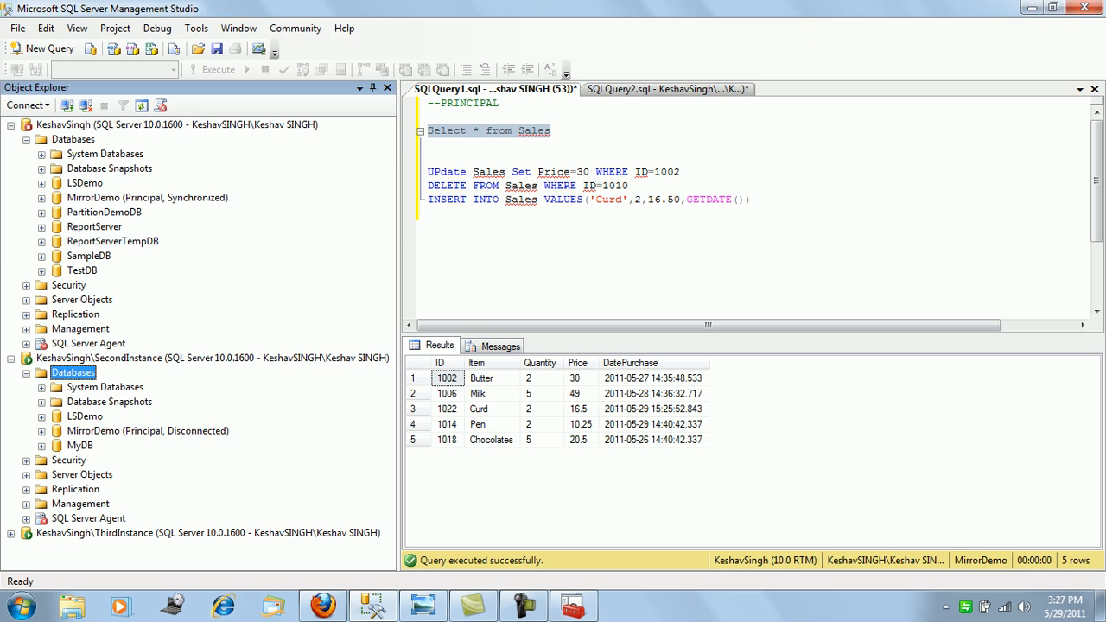
Step: Set the database of the mirrored server's query SQLQuery2.sql to MirrorDemo
{"action": "left_click", "coordinate": [665, 90]}
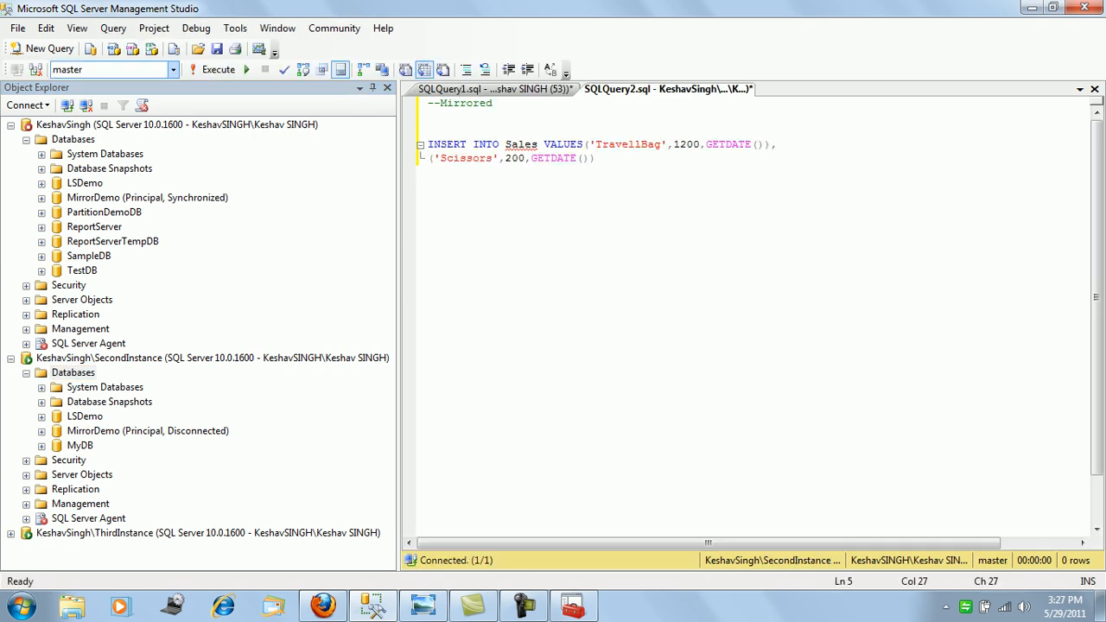
{"action": "left_click", "coordinate": [174, 70]}
{"action": "left_click", "coordinate": [79, 111]}
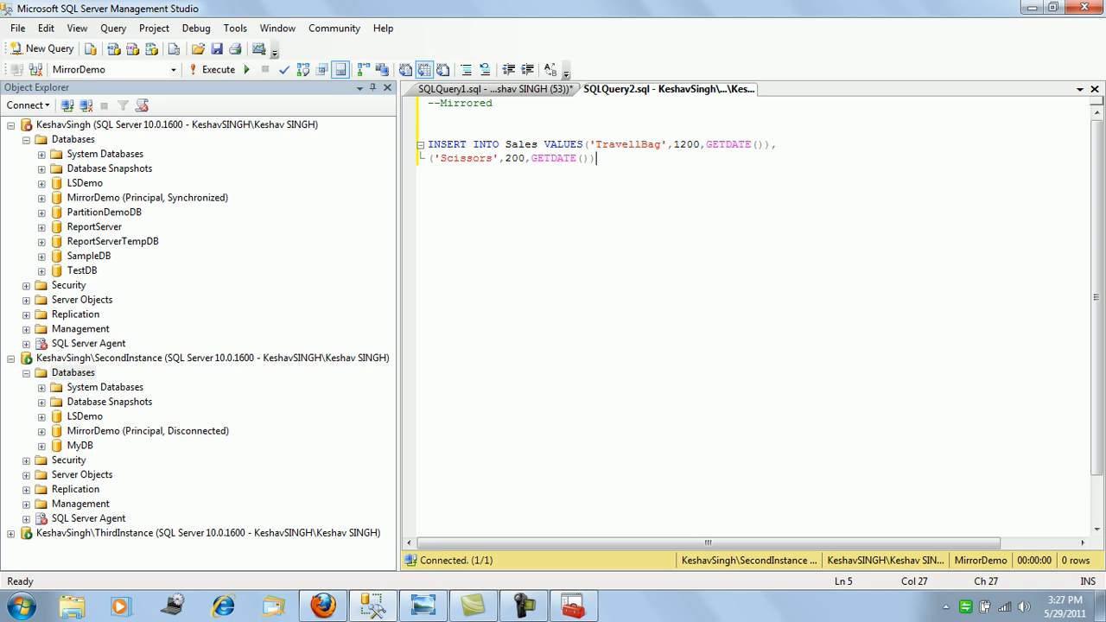
Step: Add Select * from Sales below the --Mirrored comment, run only that line, and return to the principal's results for comparison
{"action": "left_click", "coordinate": [430, 117]}
{"action": "type", "text": "Select * from Sales"}
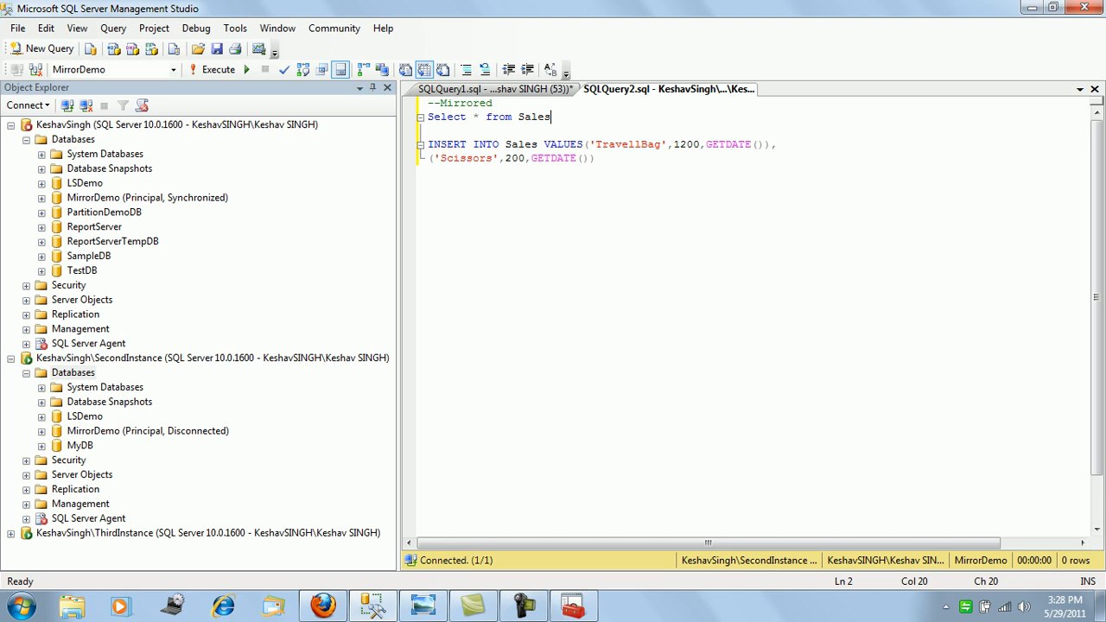
{"action": "key", "text": "shift+Home"}
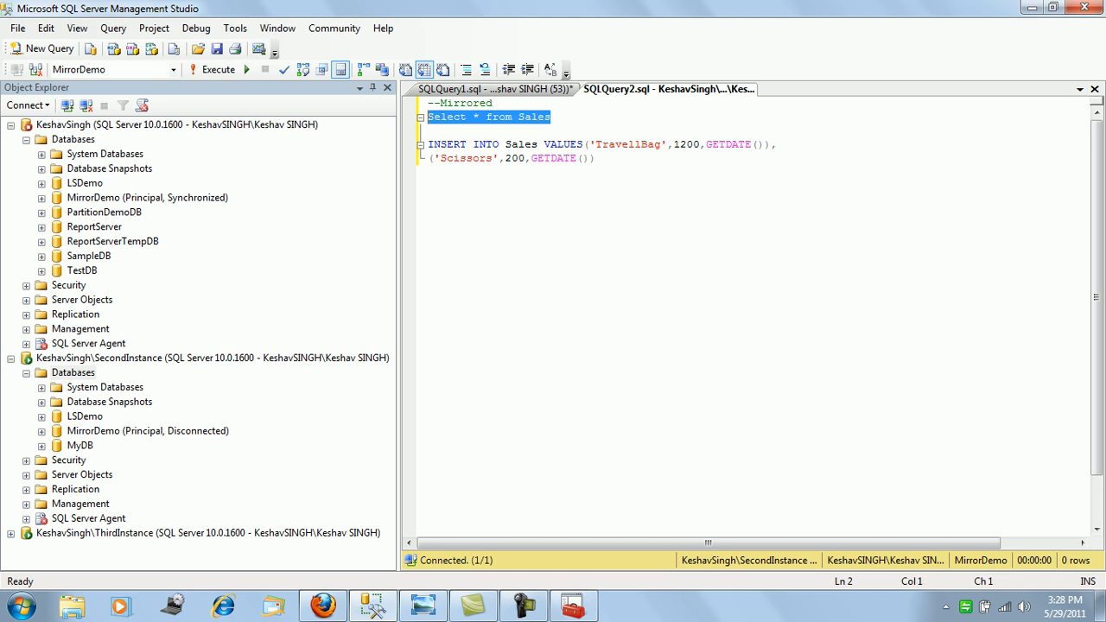
{"action": "key", "text": "F5"}
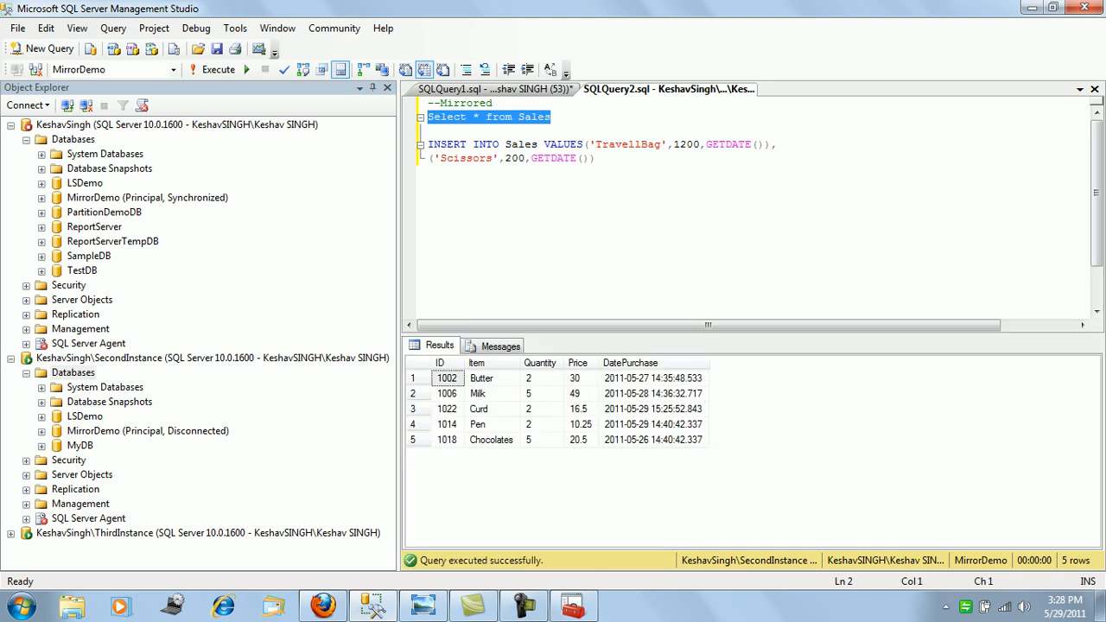
{"action": "left_click", "coordinate": [489, 89]}
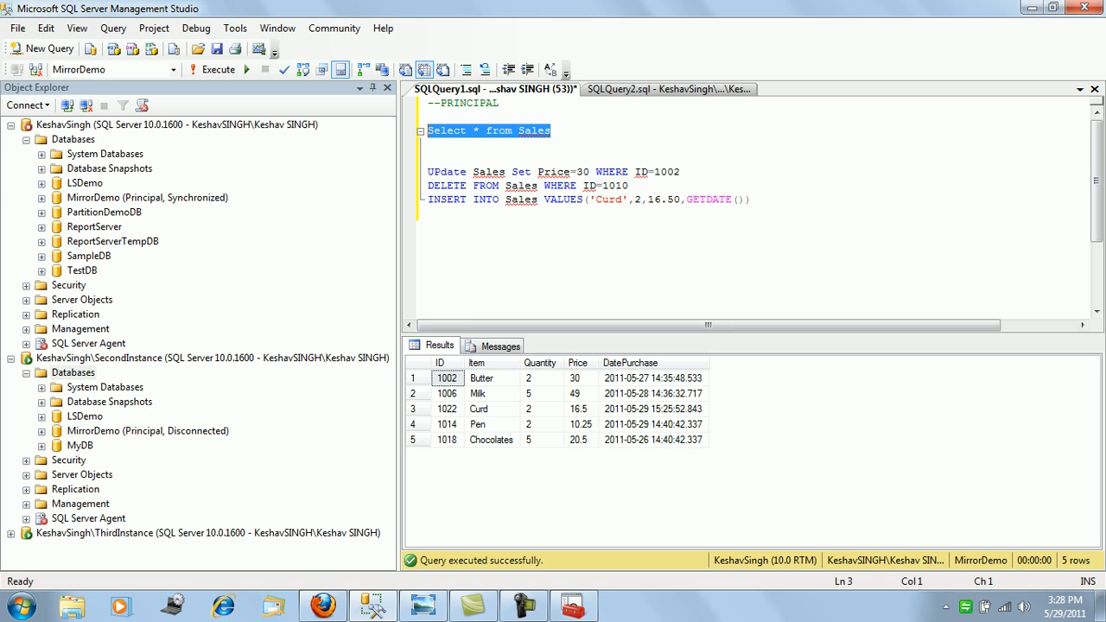
Step: Return to the mirrored server's query, switch to Services and start the SQL Server (MSSQLSERVER) service
{"action": "left_click", "coordinate": [669, 89]}
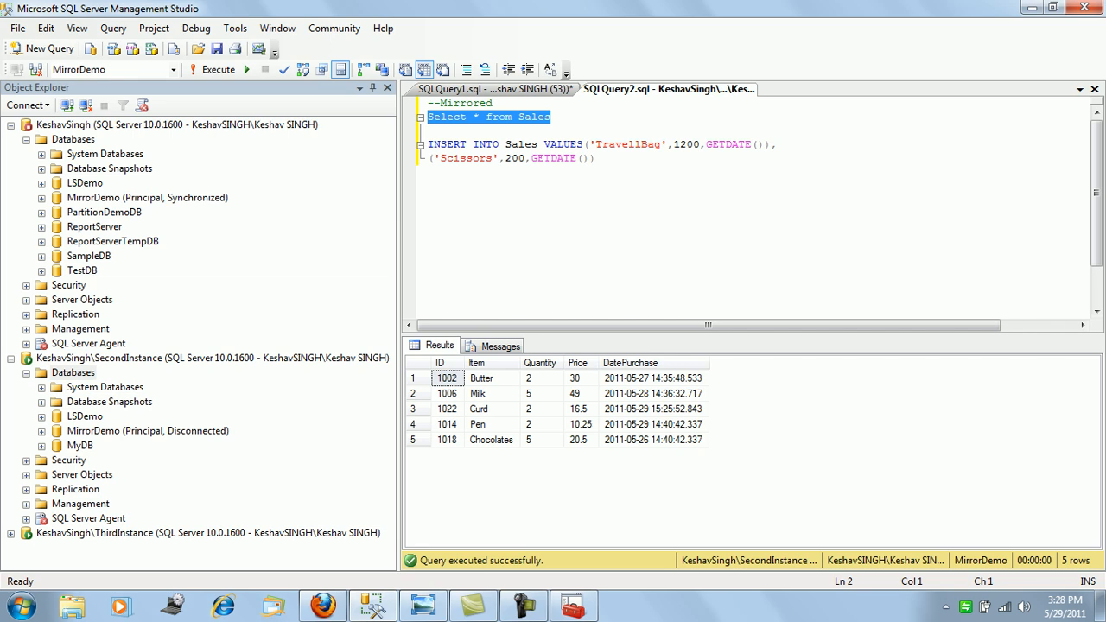
{"action": "left_click", "coordinate": [573, 605]}
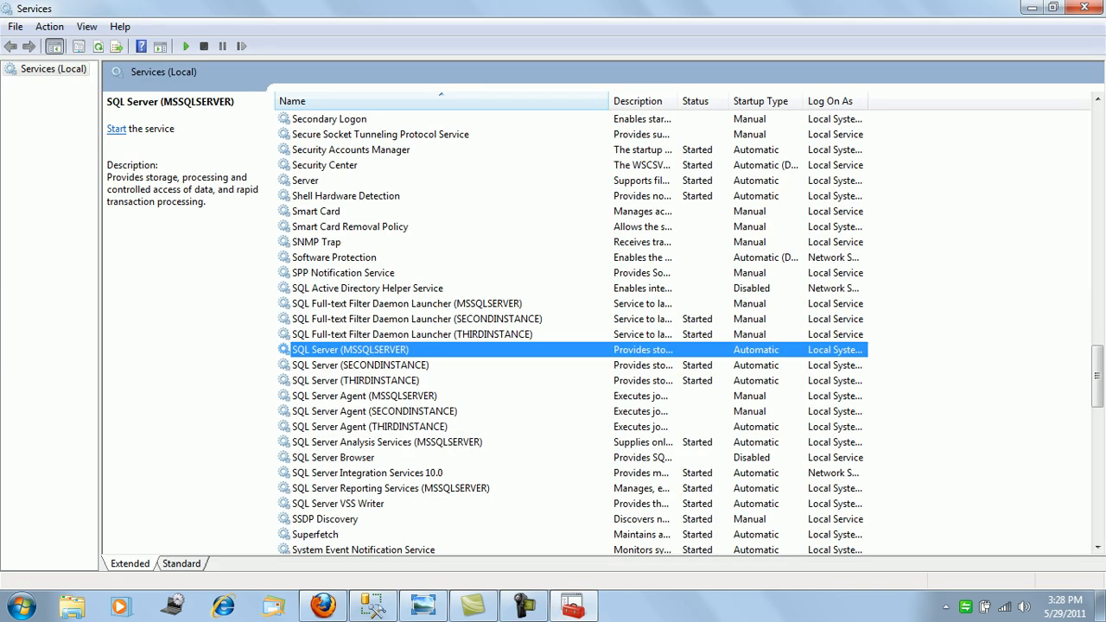
{"action": "right_click", "coordinate": [402, 351]}
{"action": "left_click", "coordinate": [432, 363]}
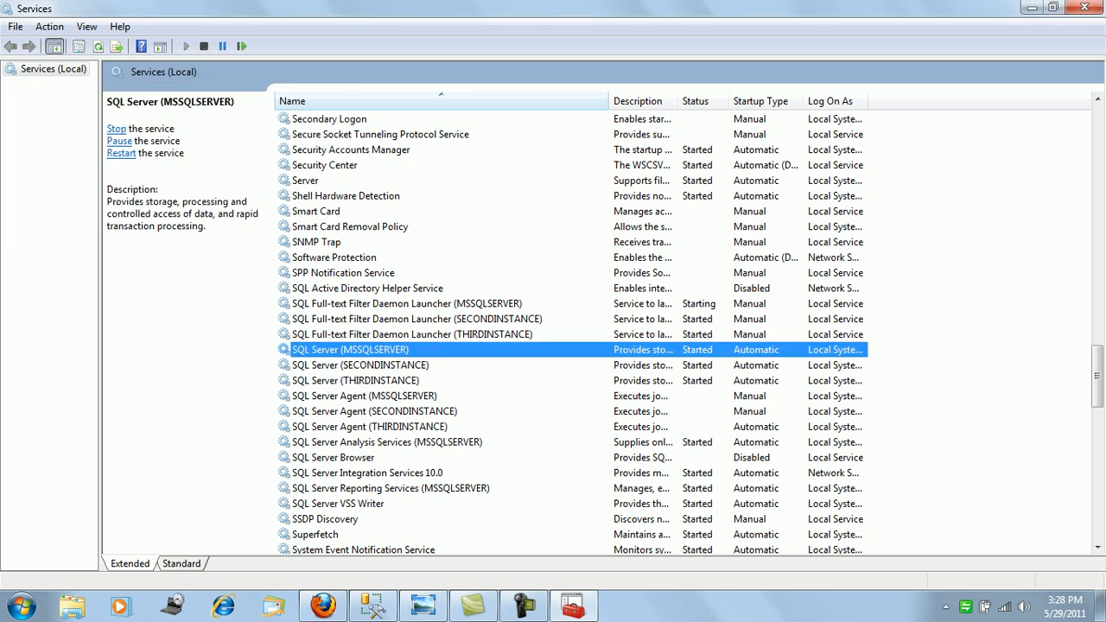
Step: Switch back to SQL Server Management Studio and refresh the Databases folders of the default instance and SecondInstance to check the MirrorDemo roles
{"action": "left_click", "coordinate": [372, 605]}
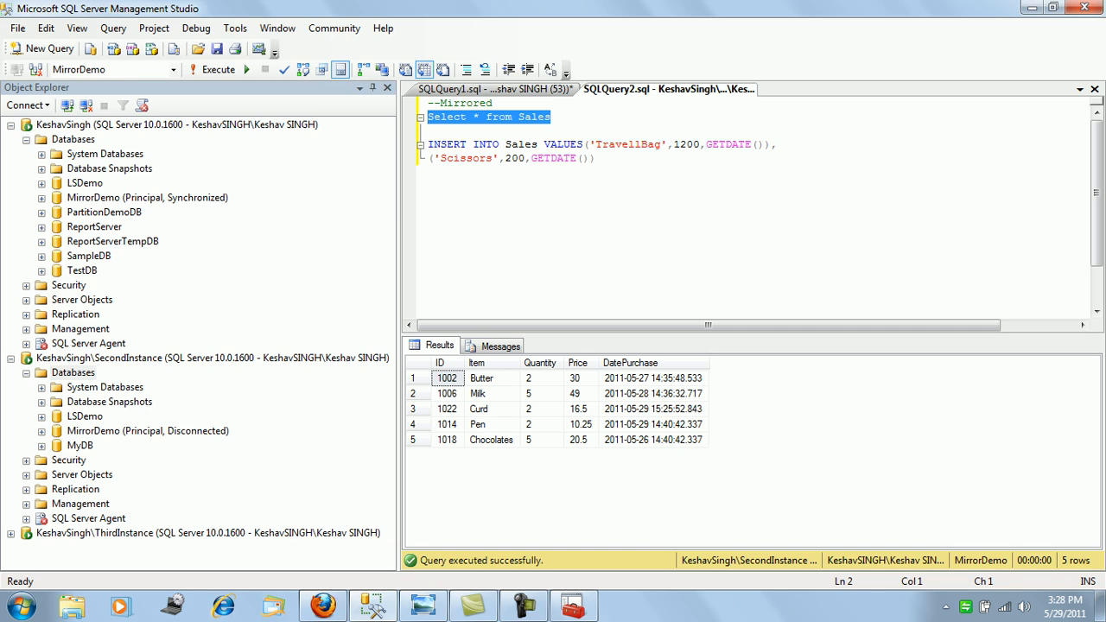
{"action": "right_click", "coordinate": [82, 139]}
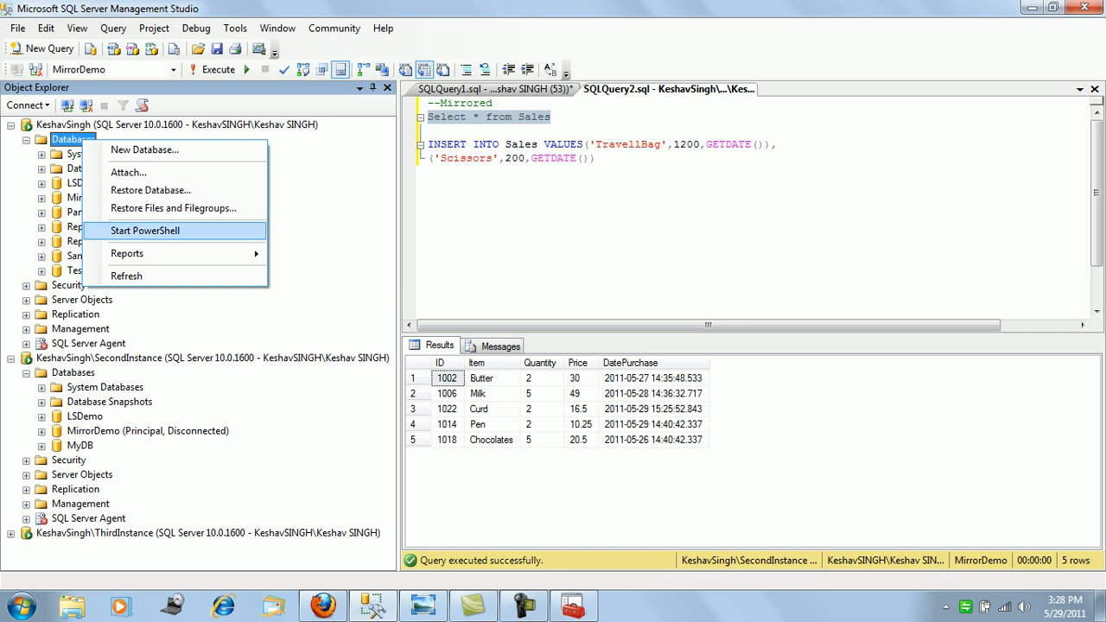
{"action": "left_click", "coordinate": [126, 275]}
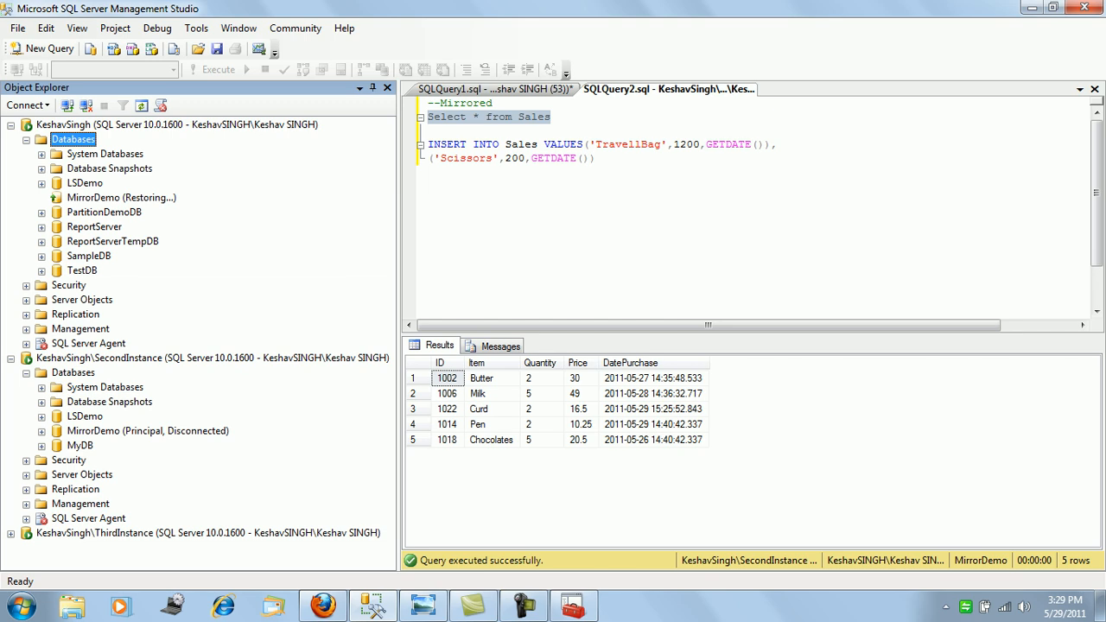
{"action": "right_click", "coordinate": [73, 373]}
{"action": "left_click", "coordinate": [104, 509]}
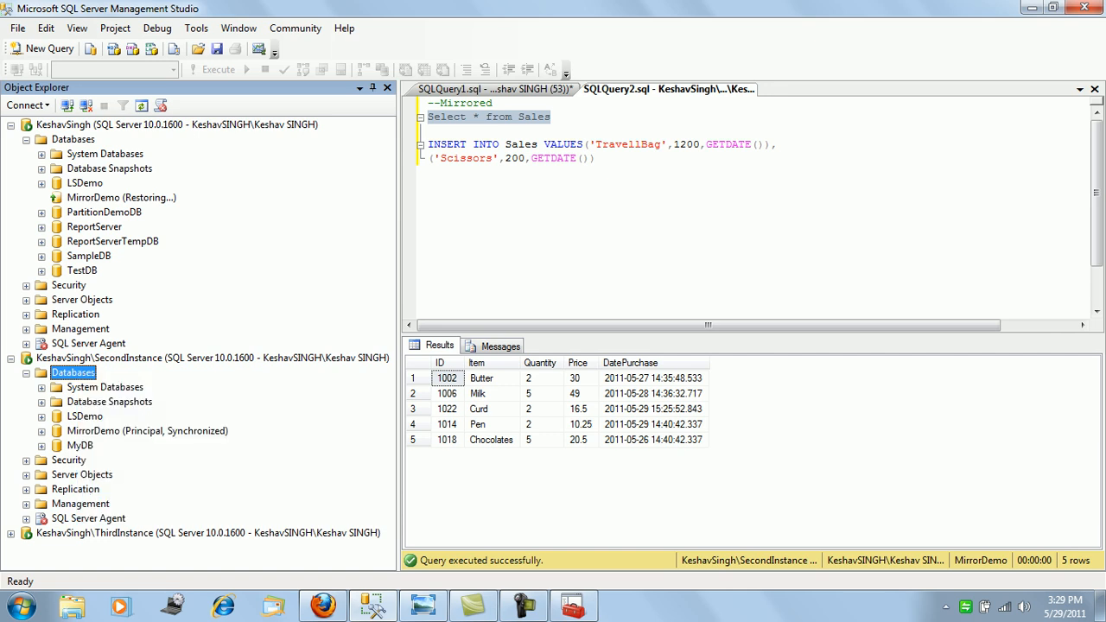
Step: Try to run only the two-line INSERT INTO Sales statement for TravellBag and Scissors in SQLQuery2.sql
{"action": "left_click", "coordinate": [597, 159]}
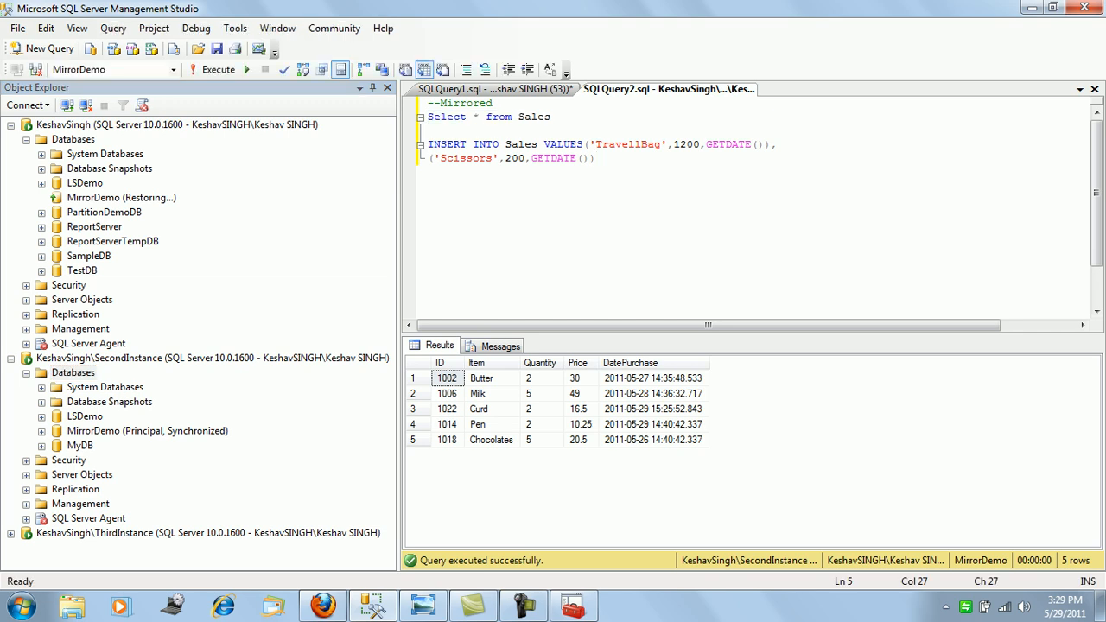
{"action": "key", "text": "shift+Home"}
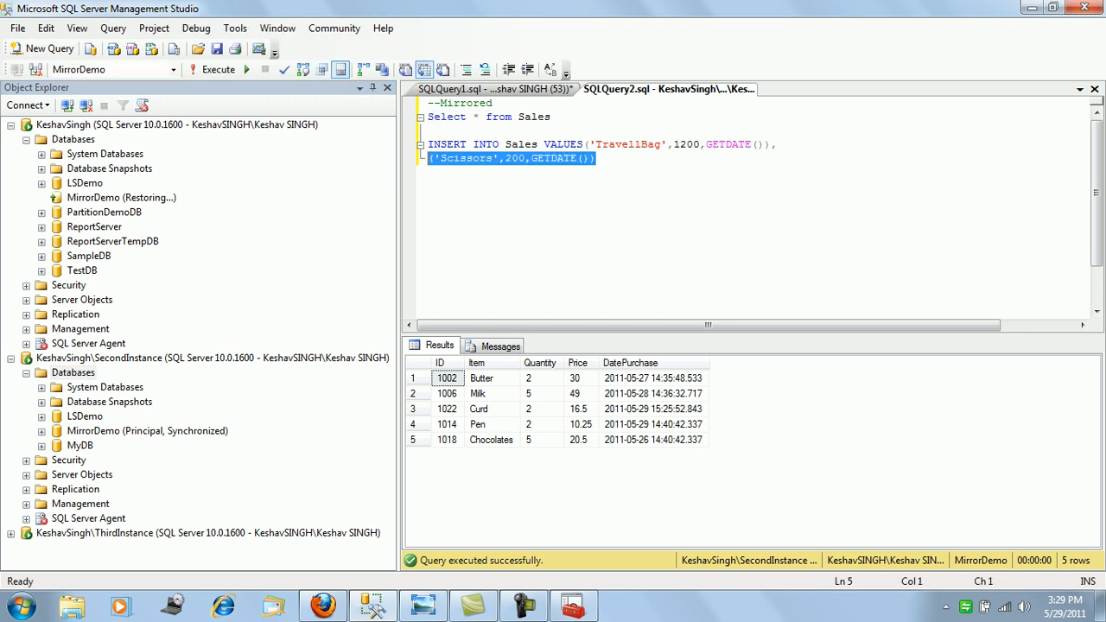
{"action": "key", "text": "shift+Up"}
{"action": "key", "text": "F5"}
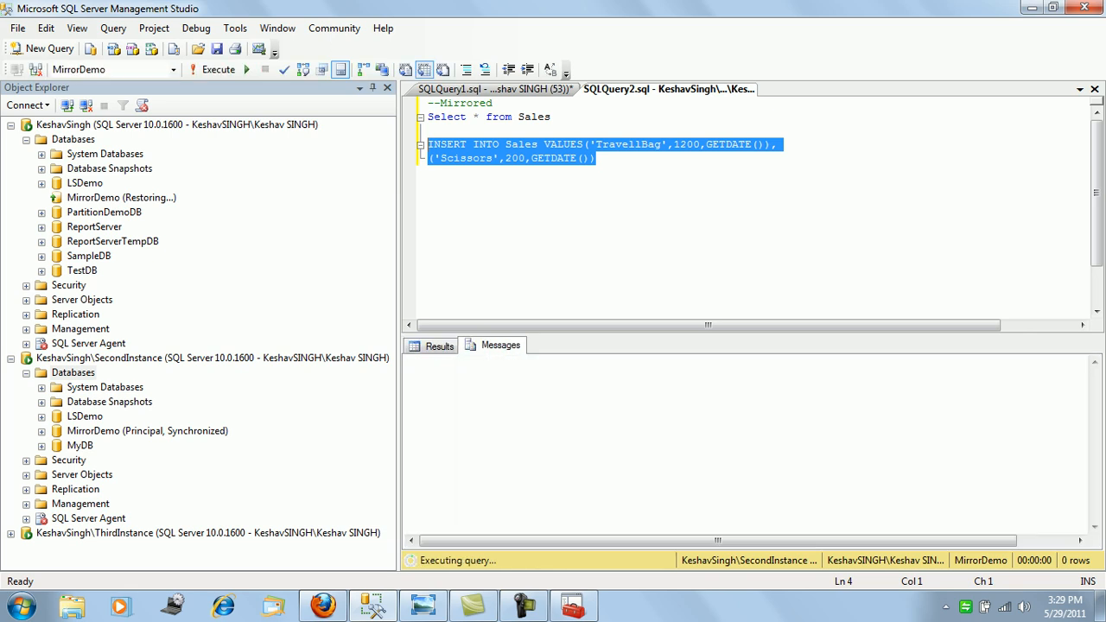
Step: Add the missing quantity values to the INSERT statement: 1 for TravellBag and 2 for Scissors
{"action": "left_click", "coordinate": [596, 159]}
{"action": "left_click", "coordinate": [674, 144]}
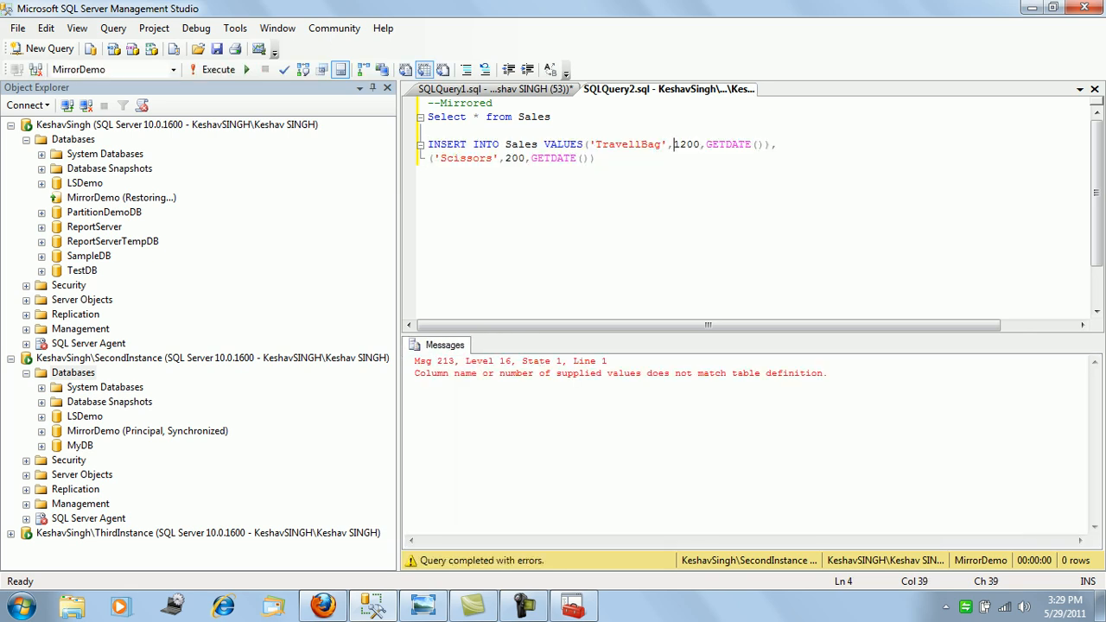
{"action": "type", "text": "1,"}
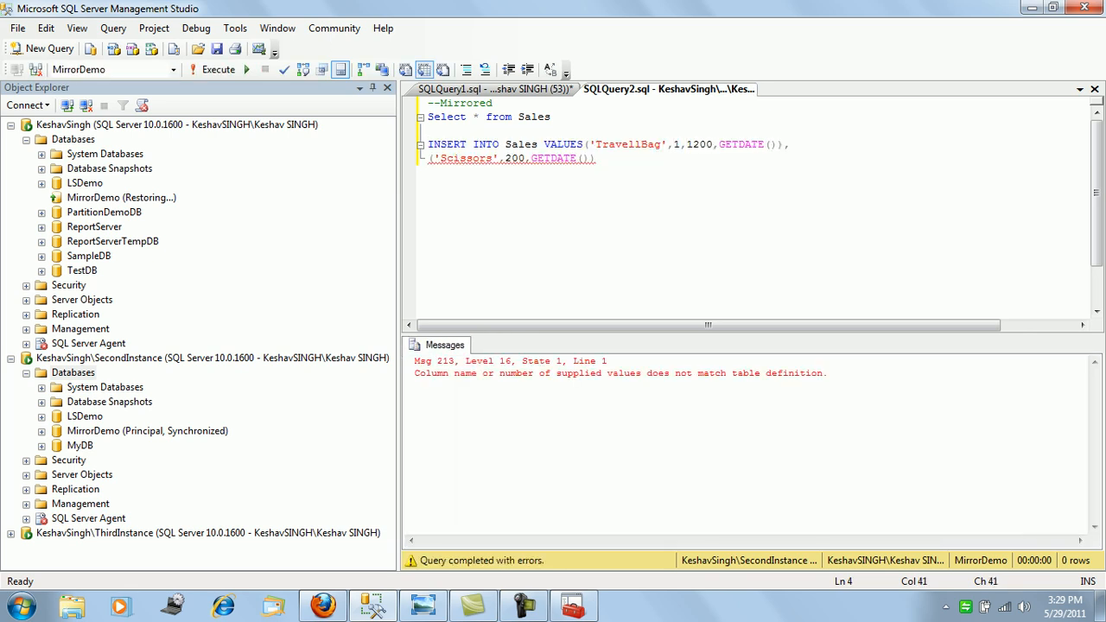
{"action": "left_click", "coordinate": [506, 159]}
{"action": "type", "text": "2,"}
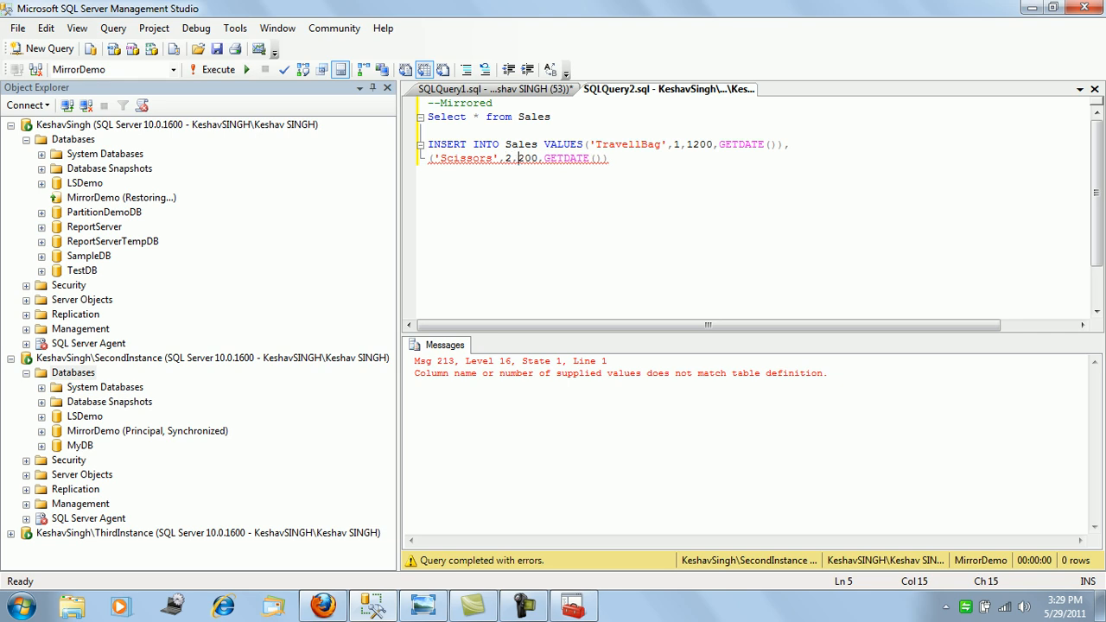
Step: Run only the corrected two-line INSERT INTO Sales statement on SecondInstance
{"action": "key", "text": "End"}
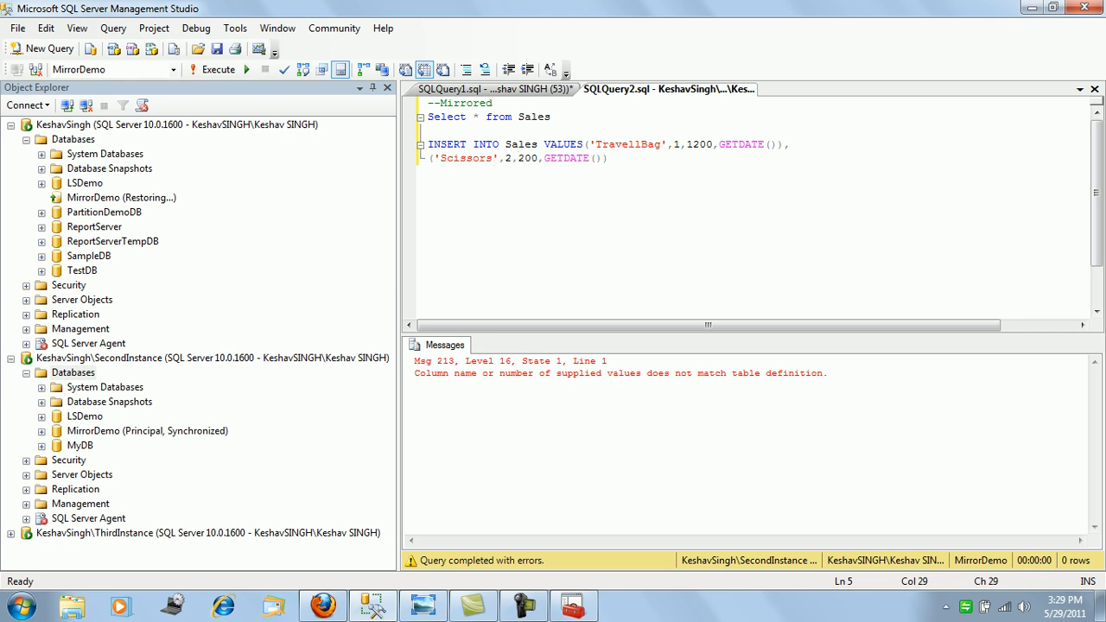
{"action": "key", "text": "shift+Home"}
{"action": "key", "text": "shift+Up"}
{"action": "key", "text": "F5"}
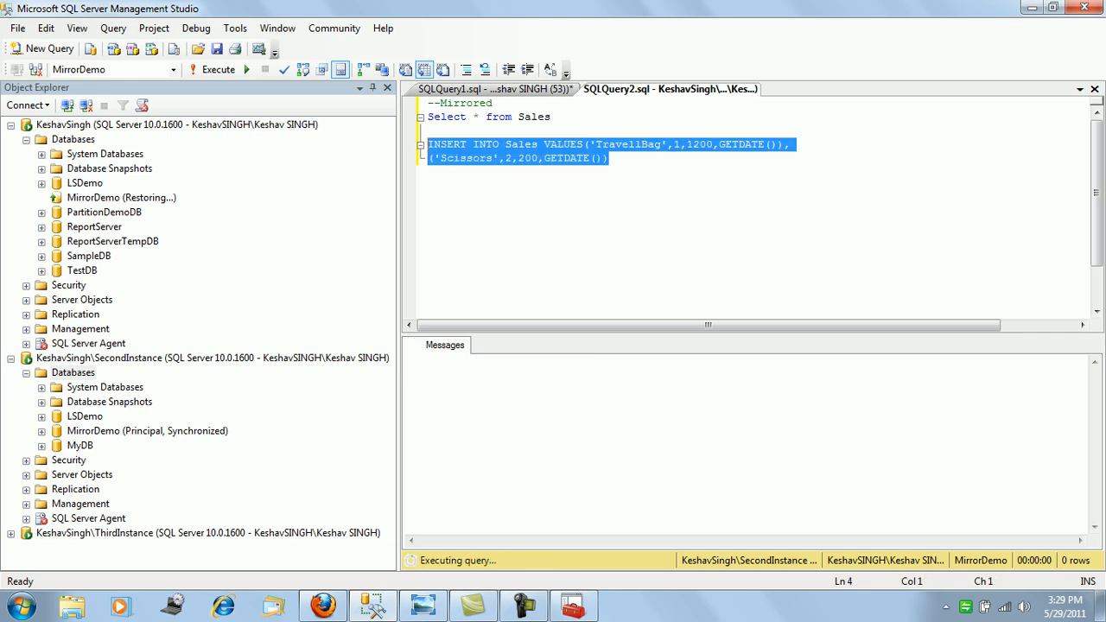
Step: Run only Select * from Sales in SQLQuery2.sql to check the inserted rows on SecondInstance
{"action": "left_click", "coordinate": [551, 116]}
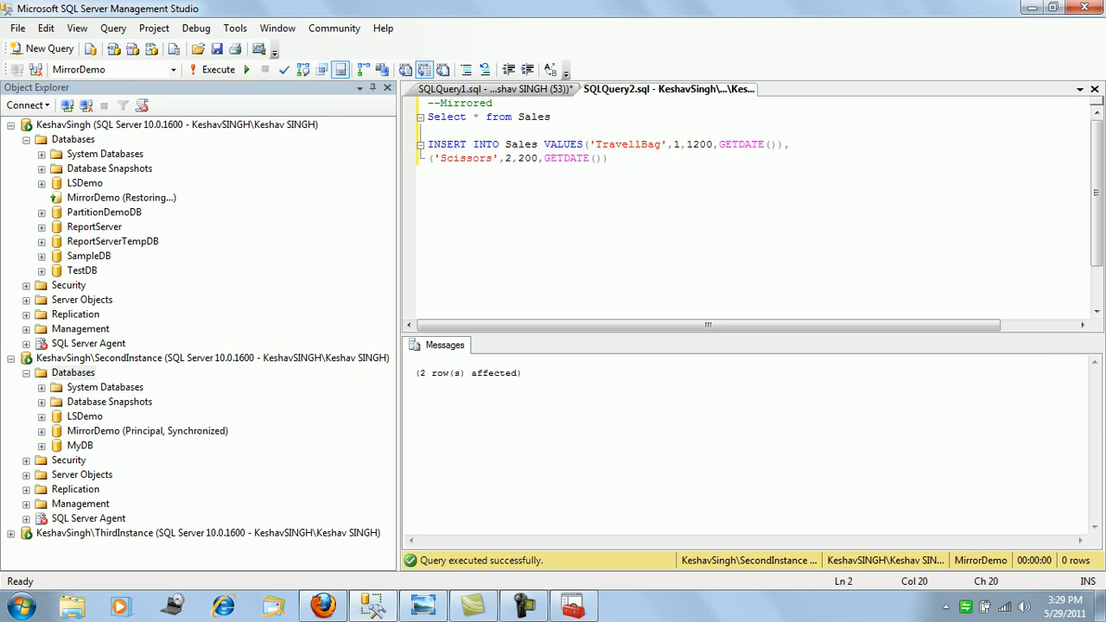
{"action": "key", "text": "shift+Home"}
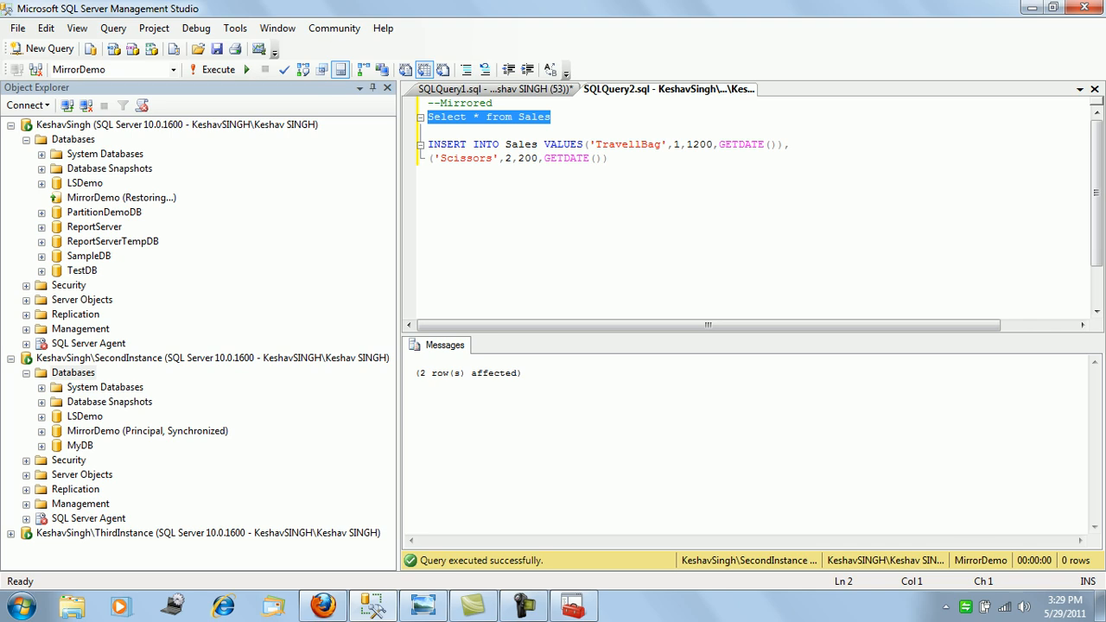
{"action": "key", "text": "F5"}
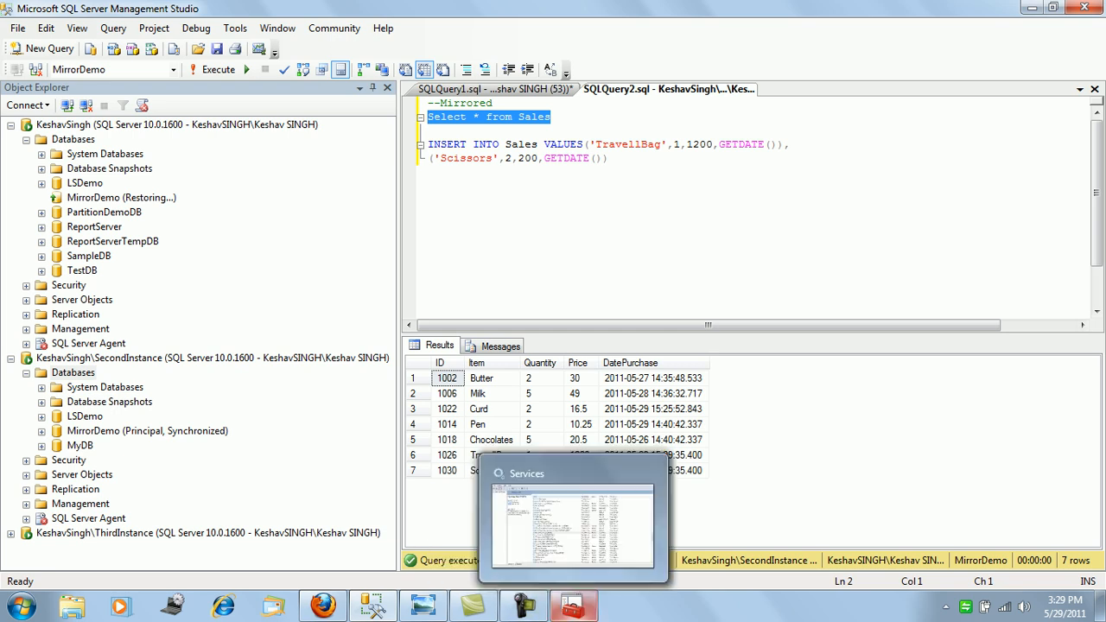
Step: Switch to Services and stop the SQL Server (SECONDINSTANCE) service to simulate a failure of the current principal
{"action": "left_click", "coordinate": [573, 607]}
{"action": "right_click", "coordinate": [405, 365]}
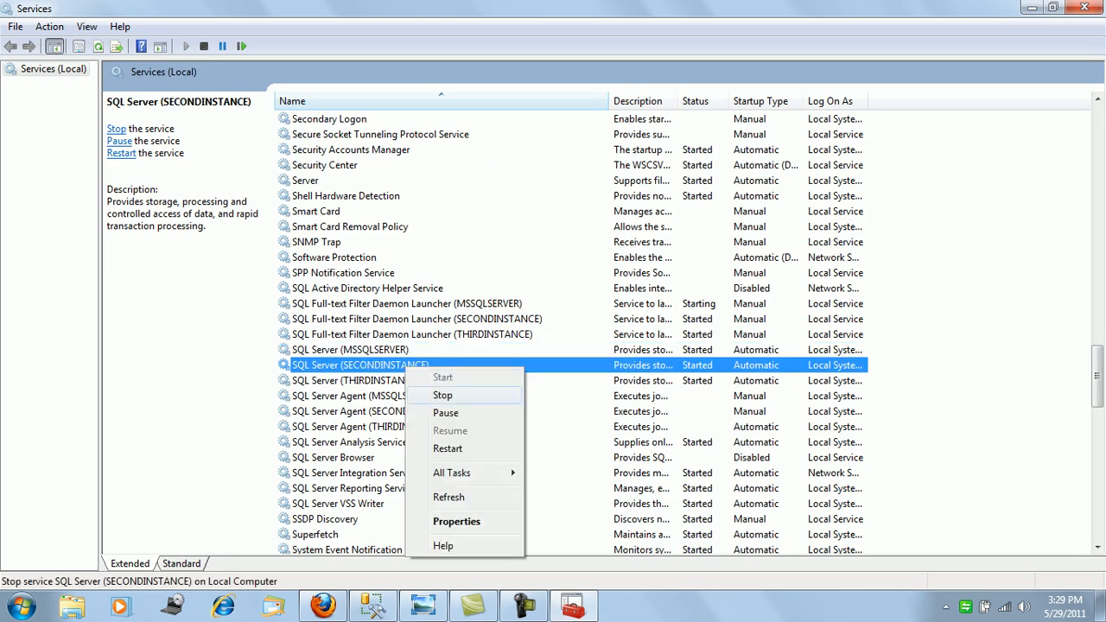
{"action": "left_click", "coordinate": [443, 396]}
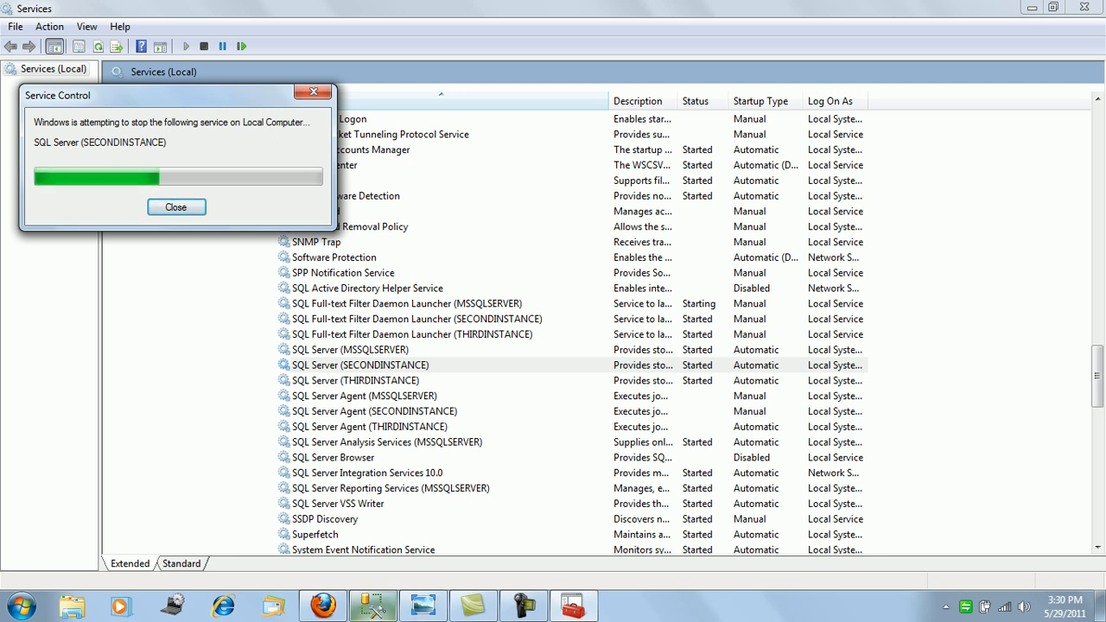
Step: Switch back to SQL Server Management Studio and refresh the default instance's Databases folder to check the MirrorDemo role
{"action": "left_click", "coordinate": [373, 606]}
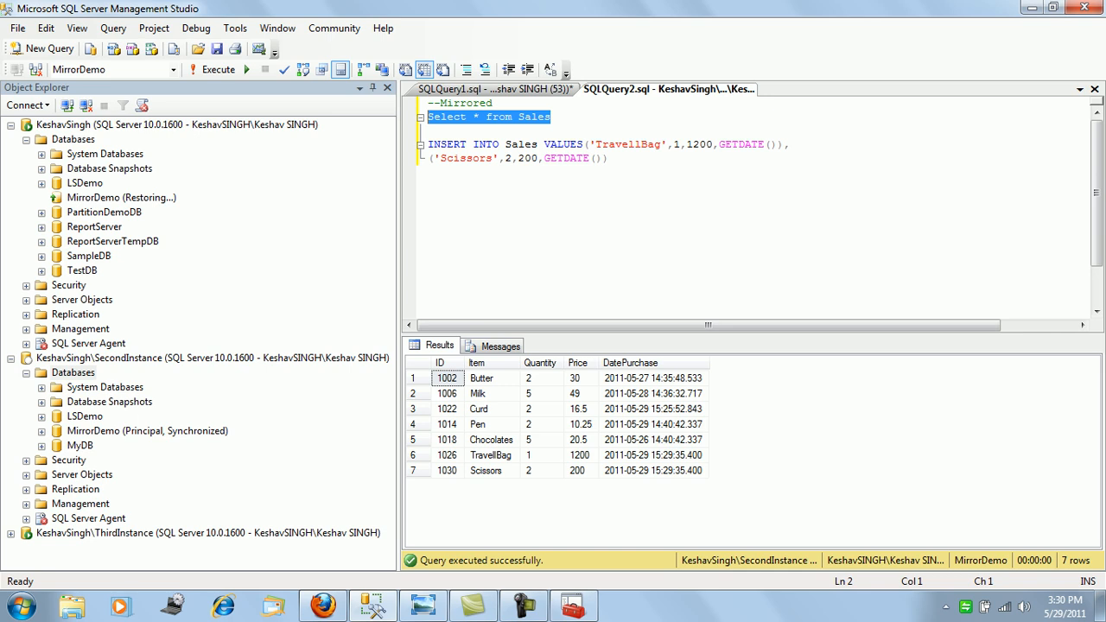
{"action": "right_click", "coordinate": [87, 139]}
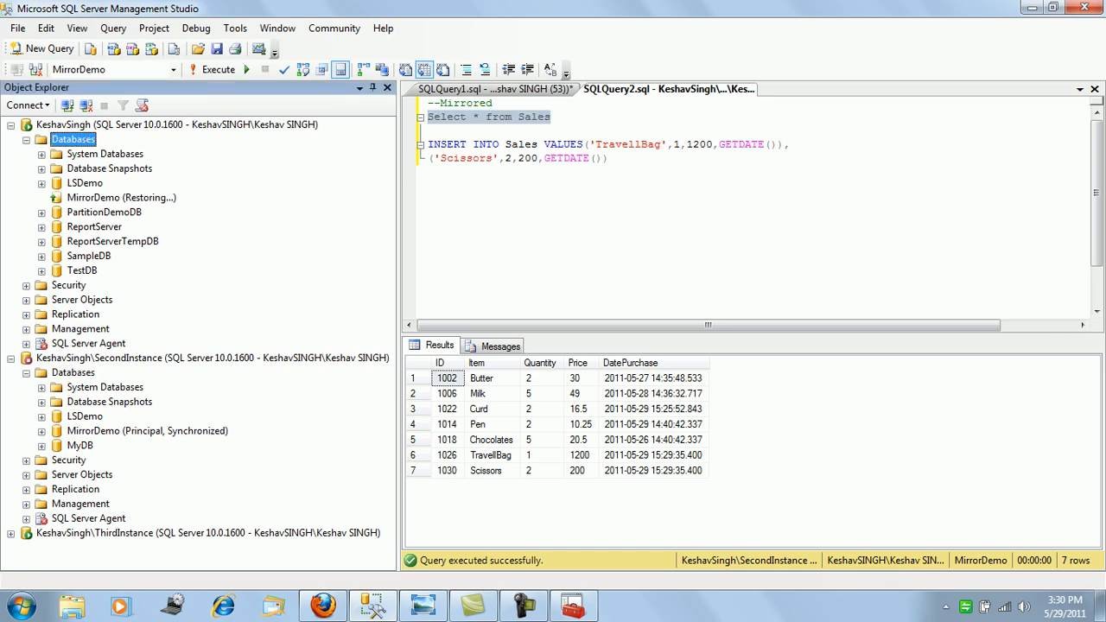
{"action": "left_click", "coordinate": [133, 275]}
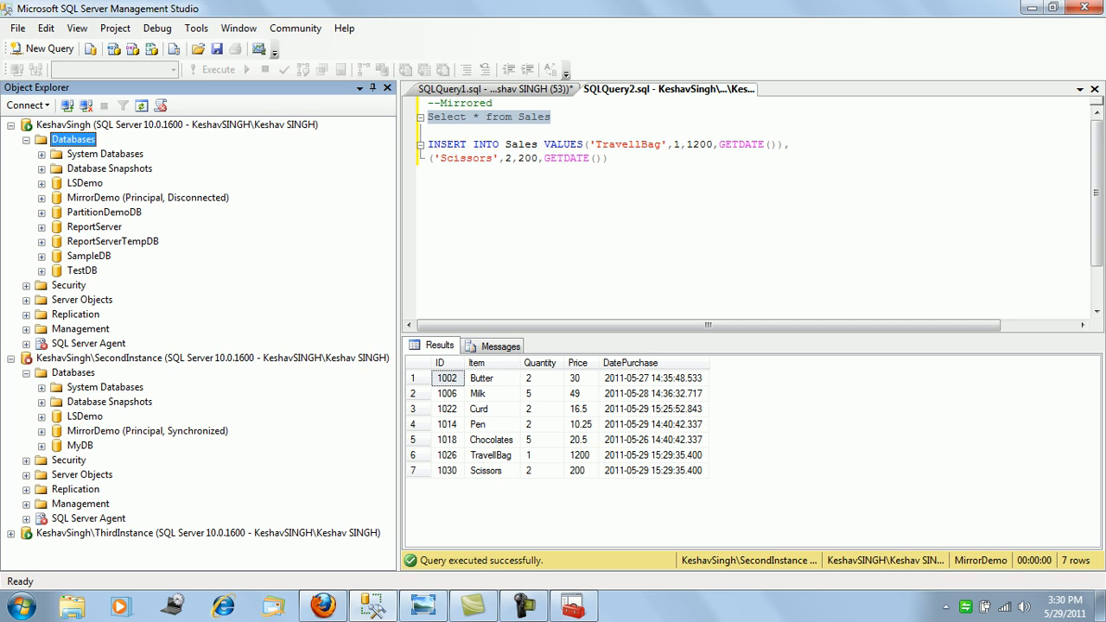
Step: Try to run the Select * from Sales line in the default instance's query SQLQuery1.sql
{"action": "left_click", "coordinate": [495, 89]}
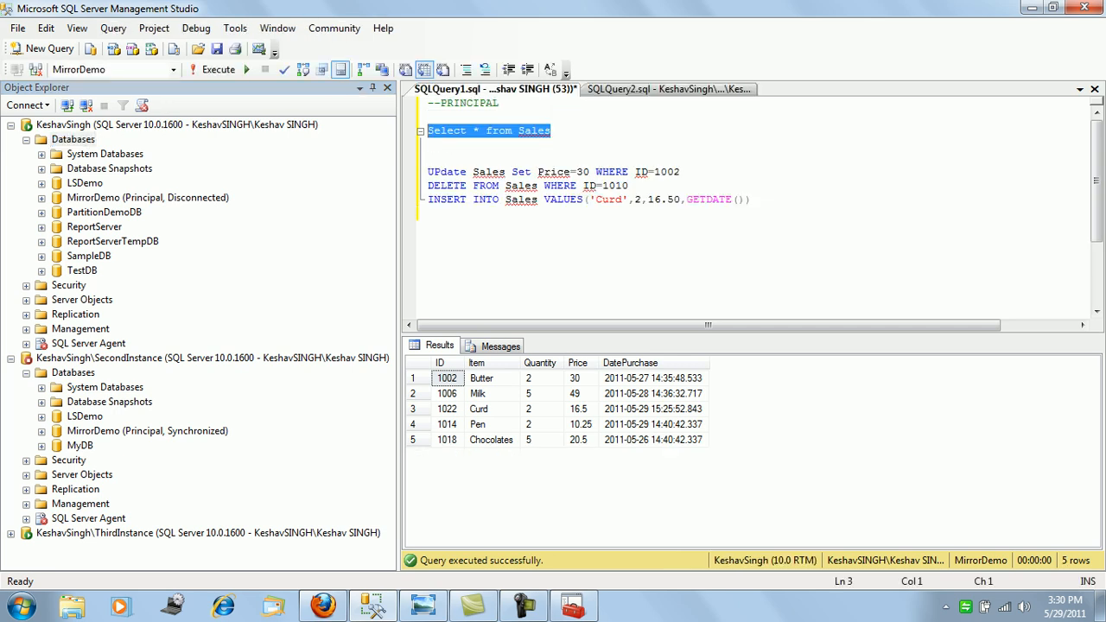
{"action": "key", "text": "F5"}
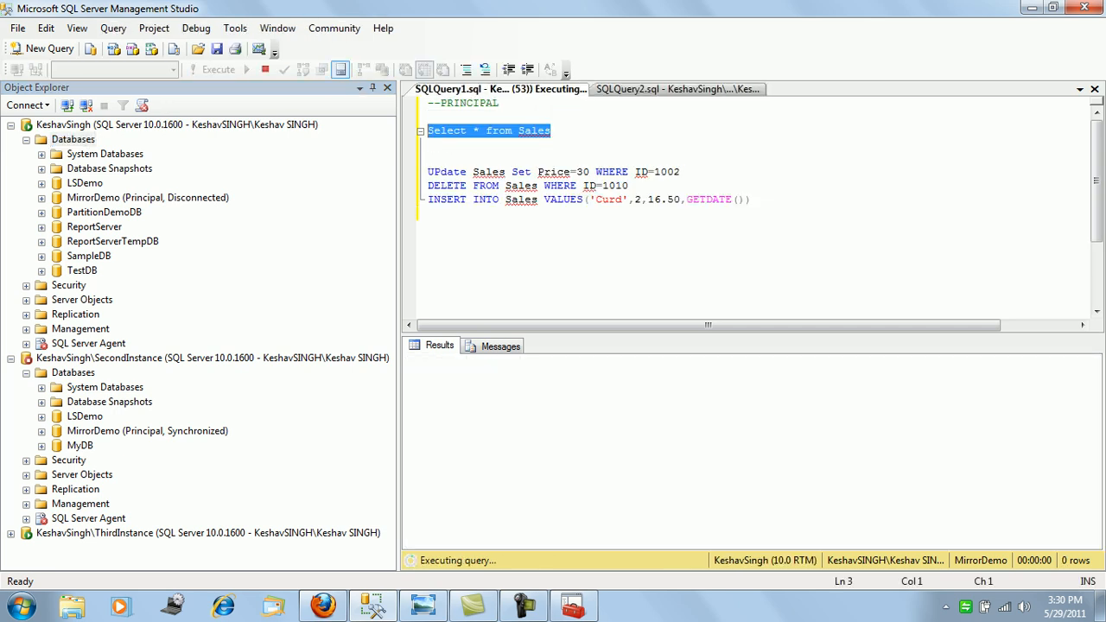
{"action": "left_click", "coordinate": [552, 131]}
{"action": "left_click_drag", "start_coordinate": [551, 130], "coordinate": [428, 116]}
Step: Reconnect SQLQuery1.sql to the default server instance using Windows Authentication
{"action": "right_click", "coordinate": [580, 131]}
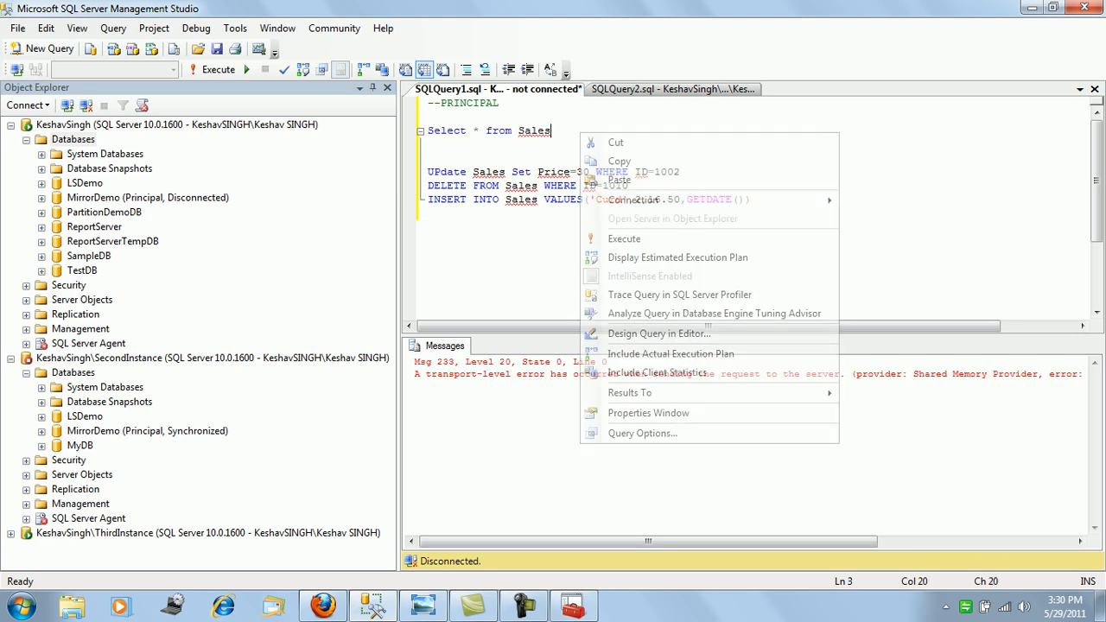
{"action": "mouse_move", "coordinate": [637, 200]}
{"action": "left_click", "coordinate": [892, 200]}
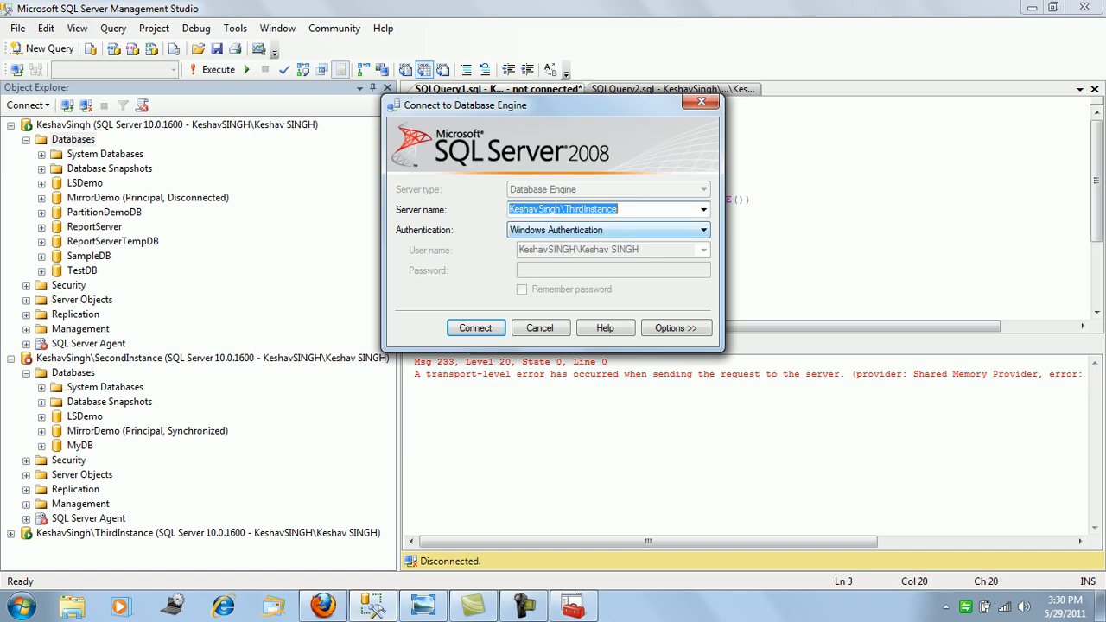
{"action": "left_click", "coordinate": [703, 209]}
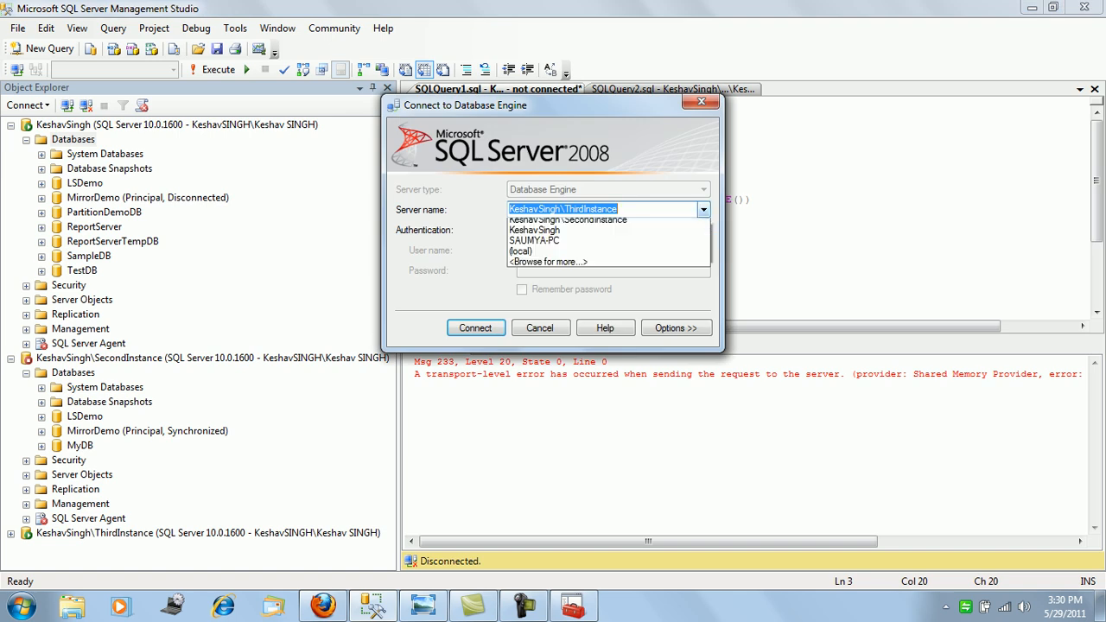
{"action": "left_click", "coordinate": [535, 246]}
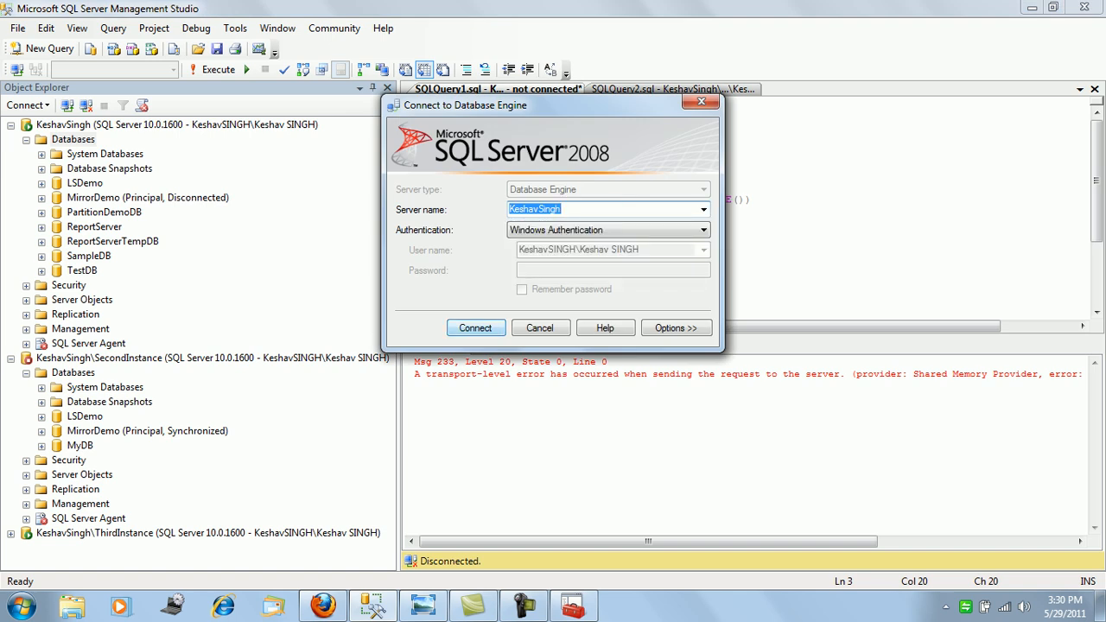
{"action": "left_click", "coordinate": [475, 327]}
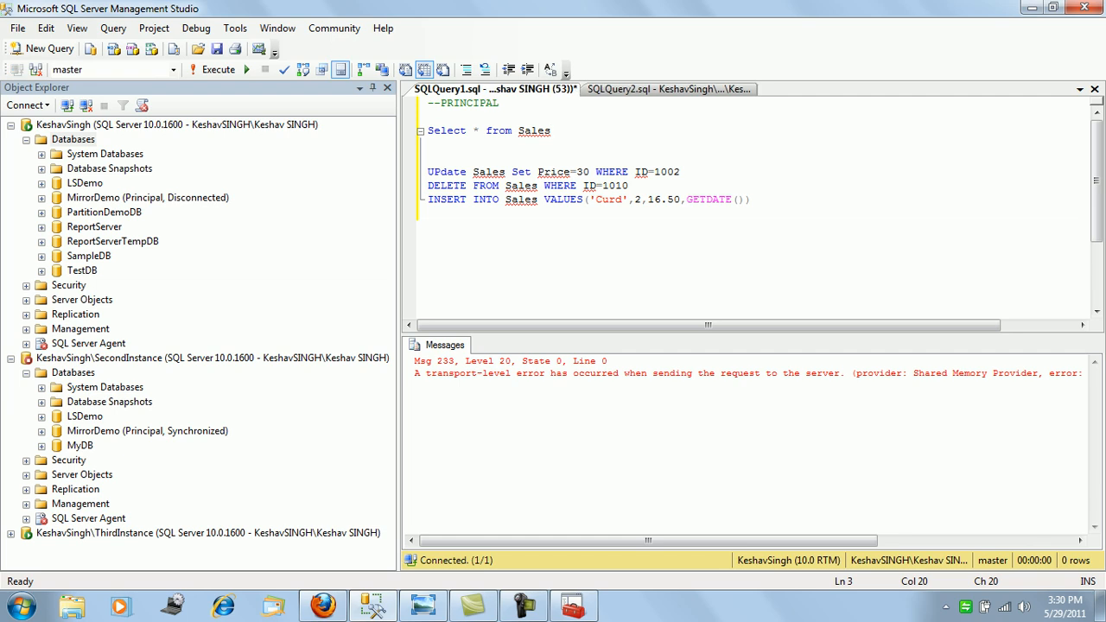
Step: Set the database of SQLQuery1.sql to MirrorDemo and run only the Select * from Sales line
{"action": "key", "text": "shift+Home"}
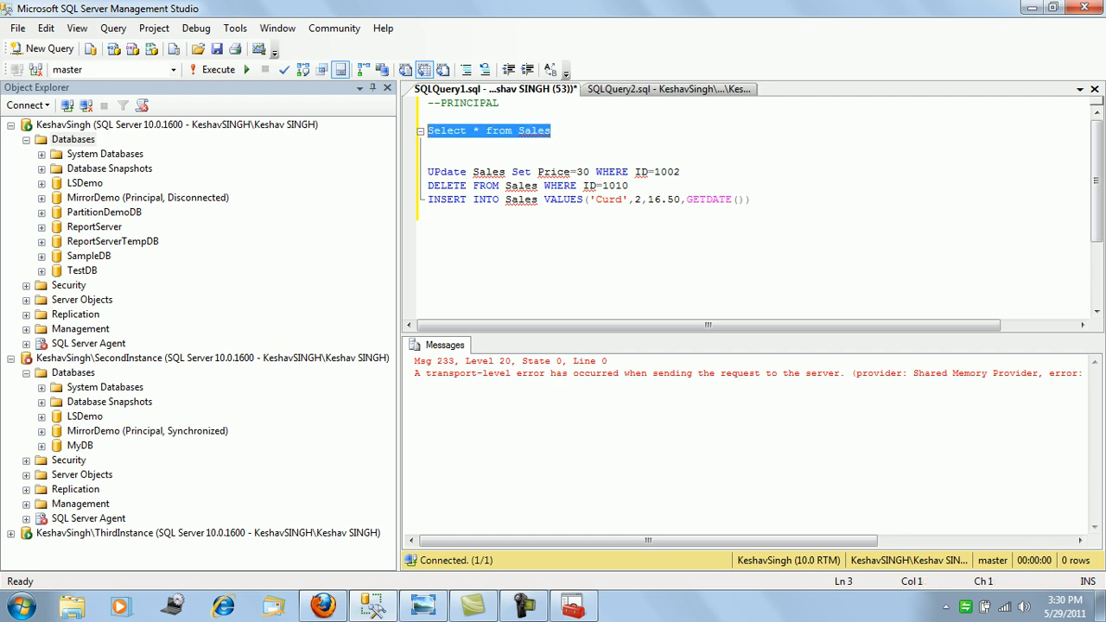
{"action": "left_click", "coordinate": [173, 69]}
{"action": "left_click", "coordinate": [87, 108]}
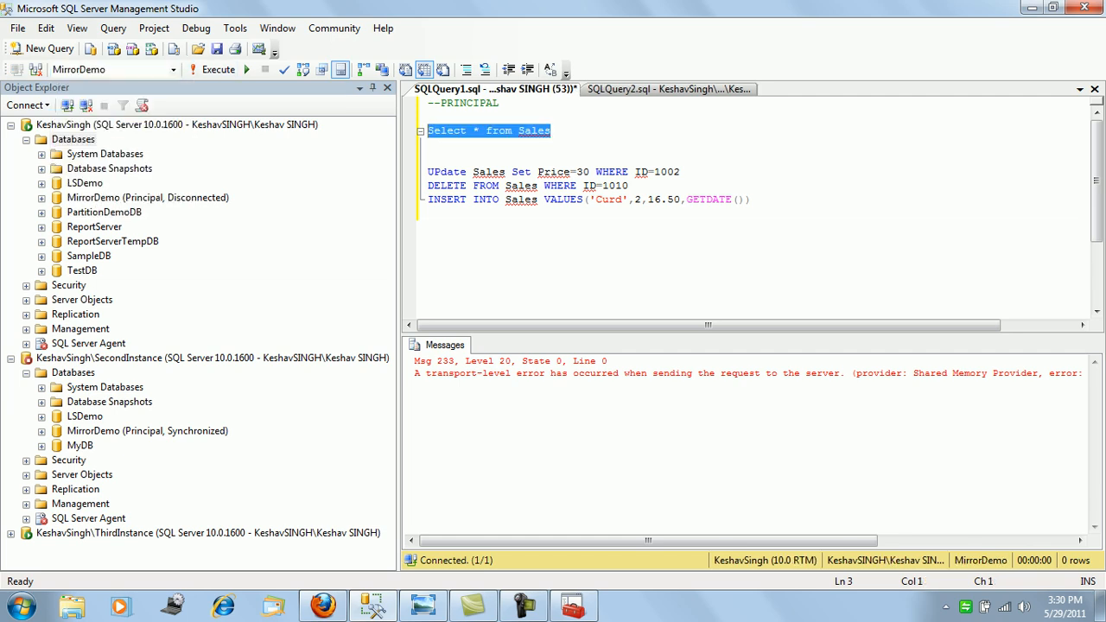
{"action": "key", "text": "F5"}
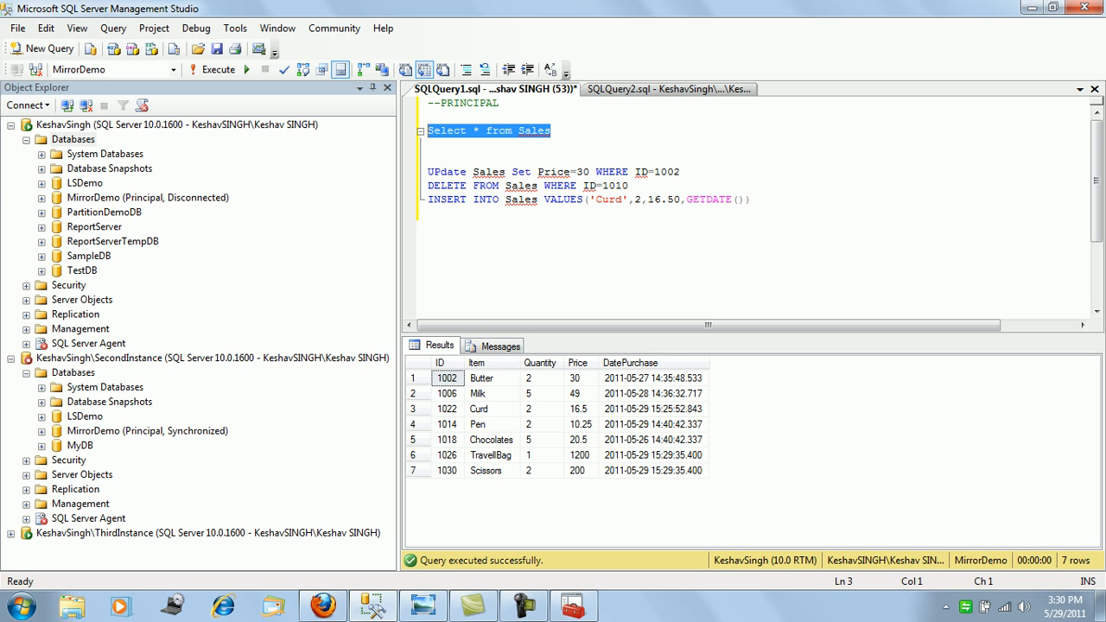
Step: Switch to the Windows Services console and start the SQL Server (SECONDINSTANCE) service
{"action": "left_click", "coordinate": [573, 606]}
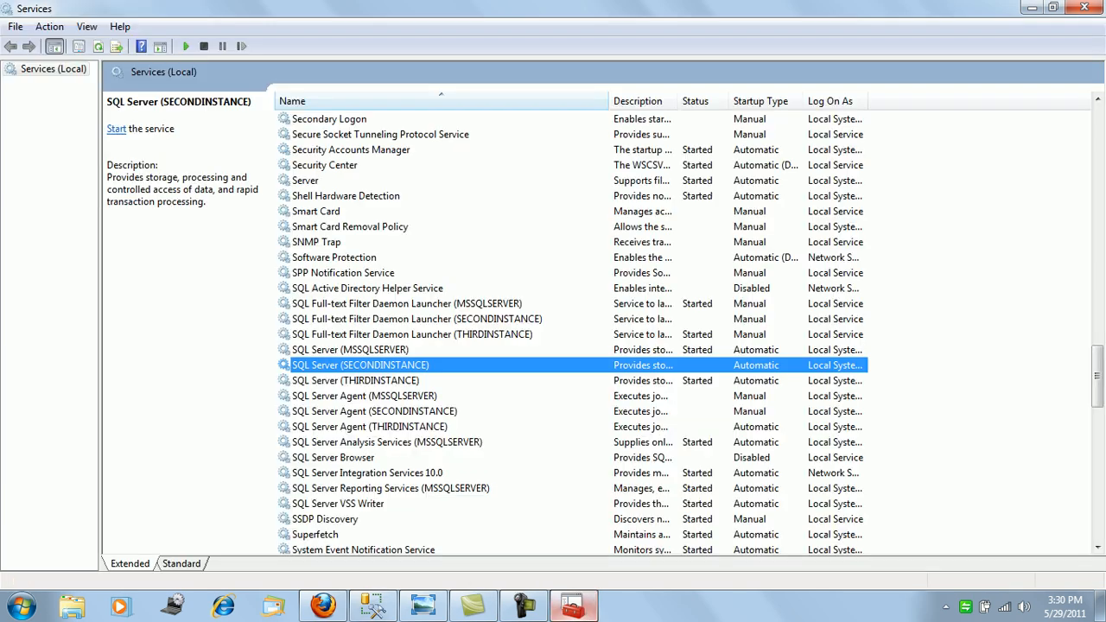
{"action": "right_click", "coordinate": [294, 365]}
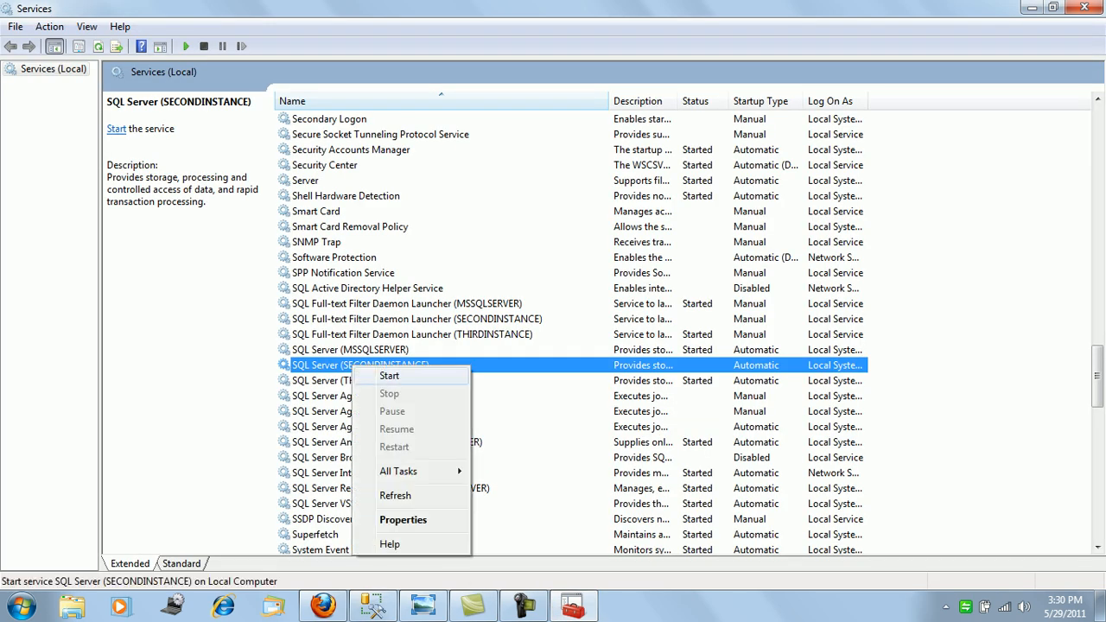
{"action": "left_click", "coordinate": [318, 376]}
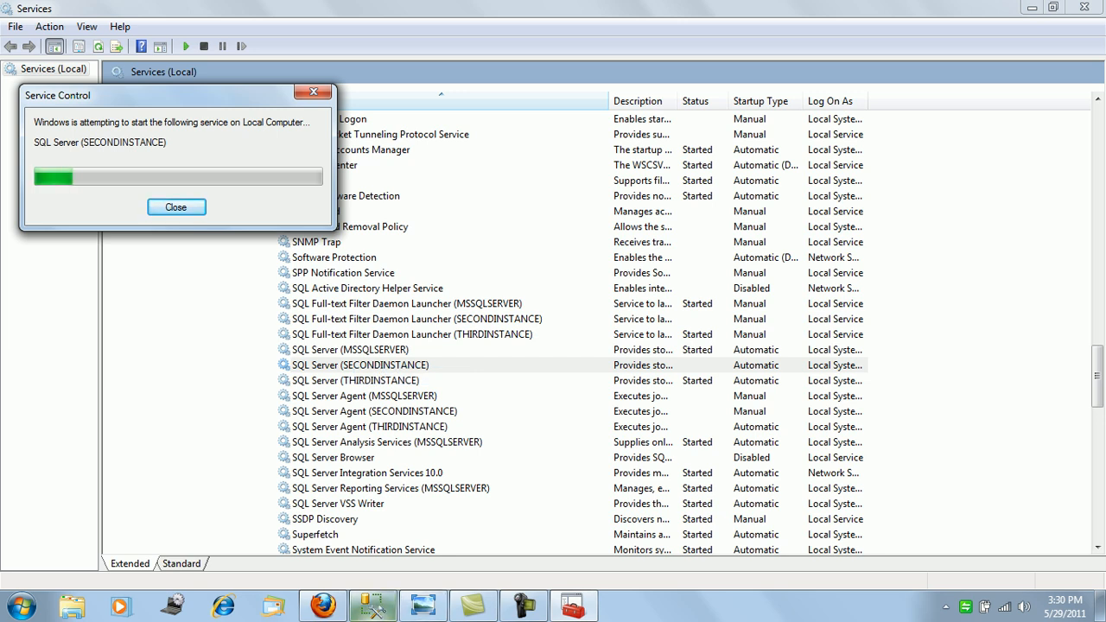
Step: Switch back to SQL Server Management Studio and refresh the Databases folders of SecondInstance and the default instance to check the MirrorDemo states
{"action": "mouse_move", "coordinate": [372, 607]}
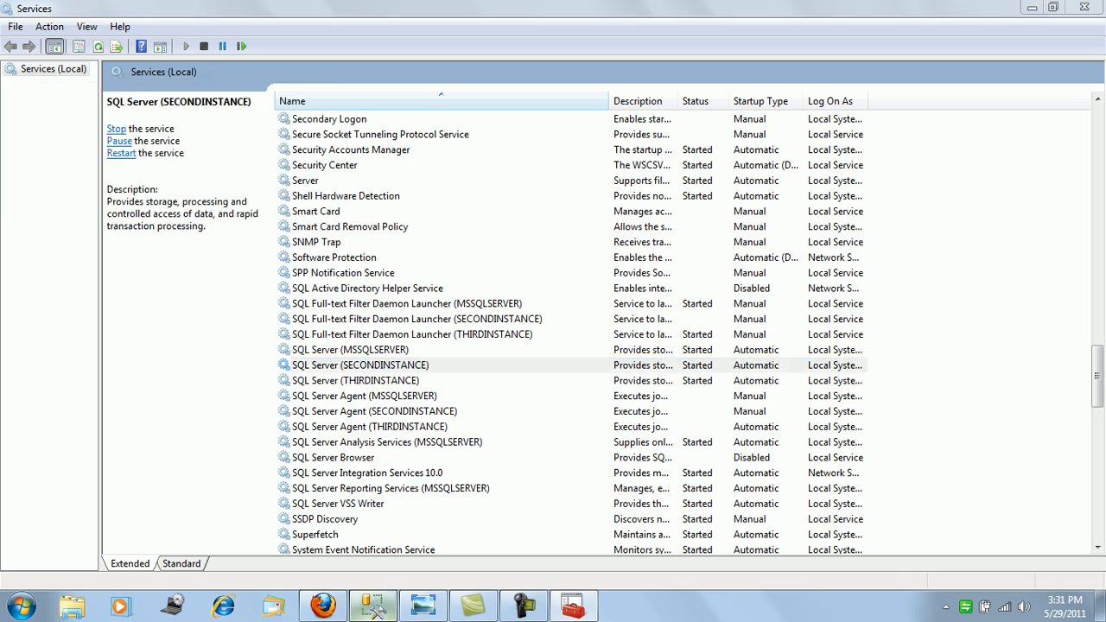
{"action": "left_click", "coordinate": [373, 605]}
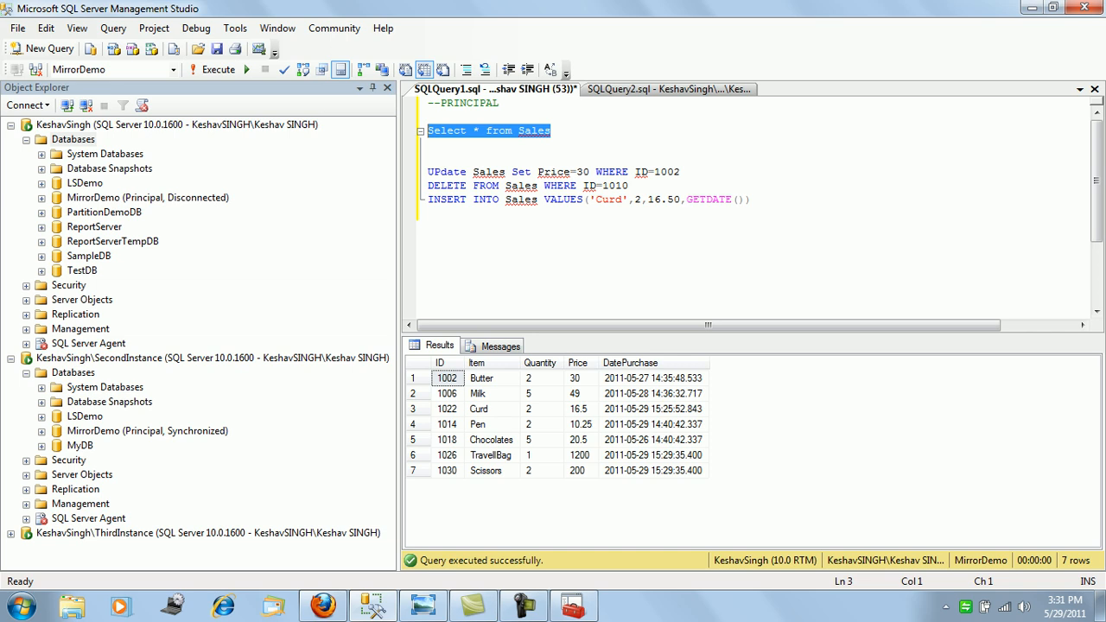
{"action": "right_click", "coordinate": [82, 373]}
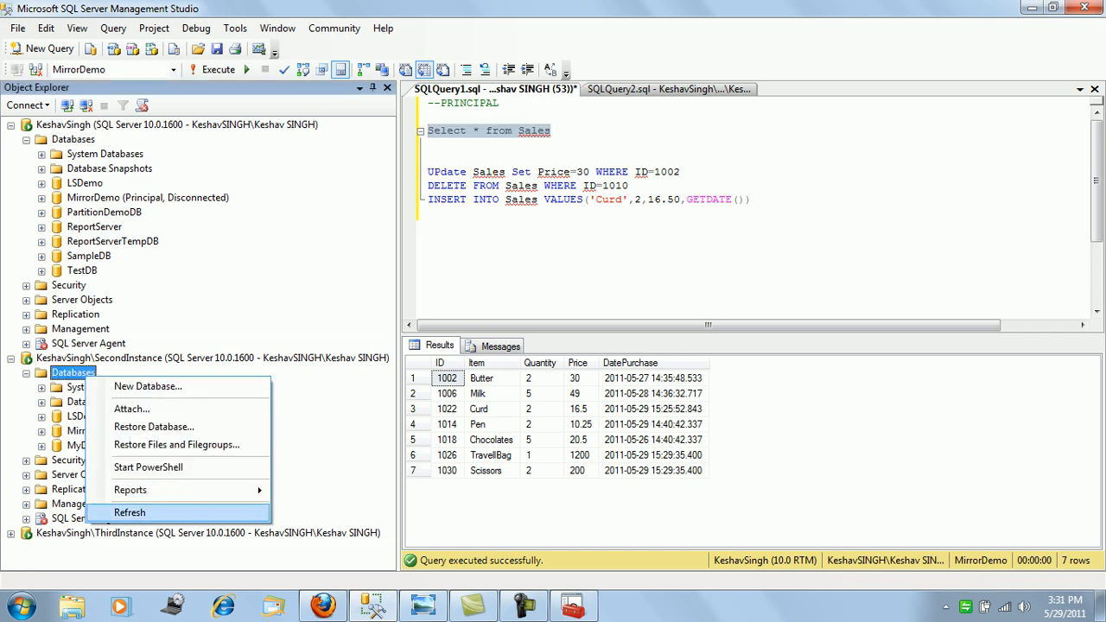
{"action": "left_click", "coordinate": [121, 513]}
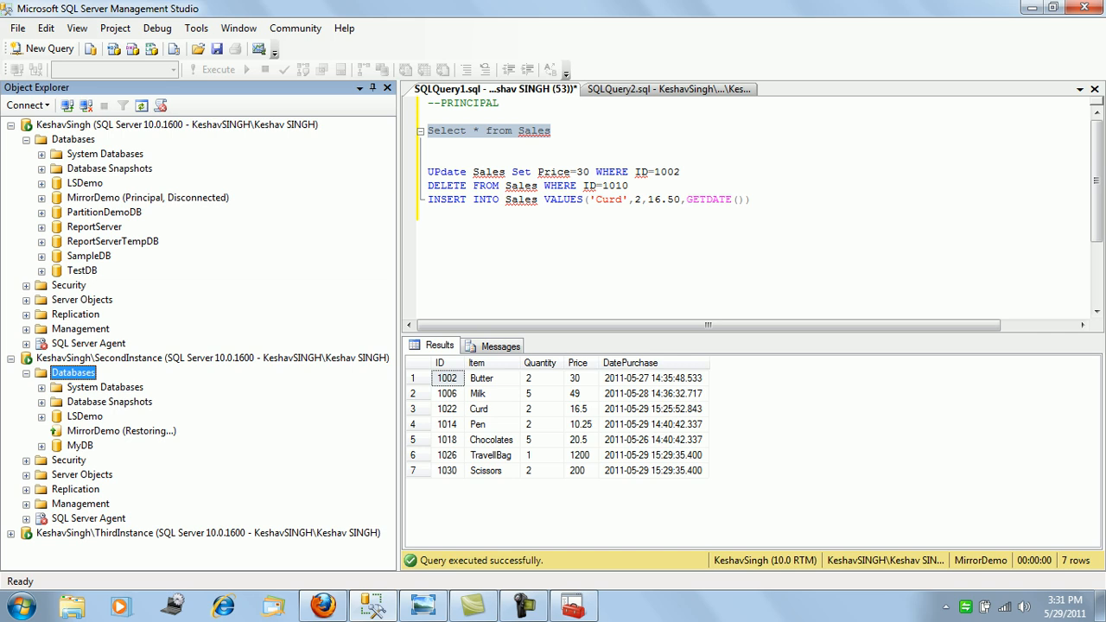
{"action": "right_click", "coordinate": [80, 140]}
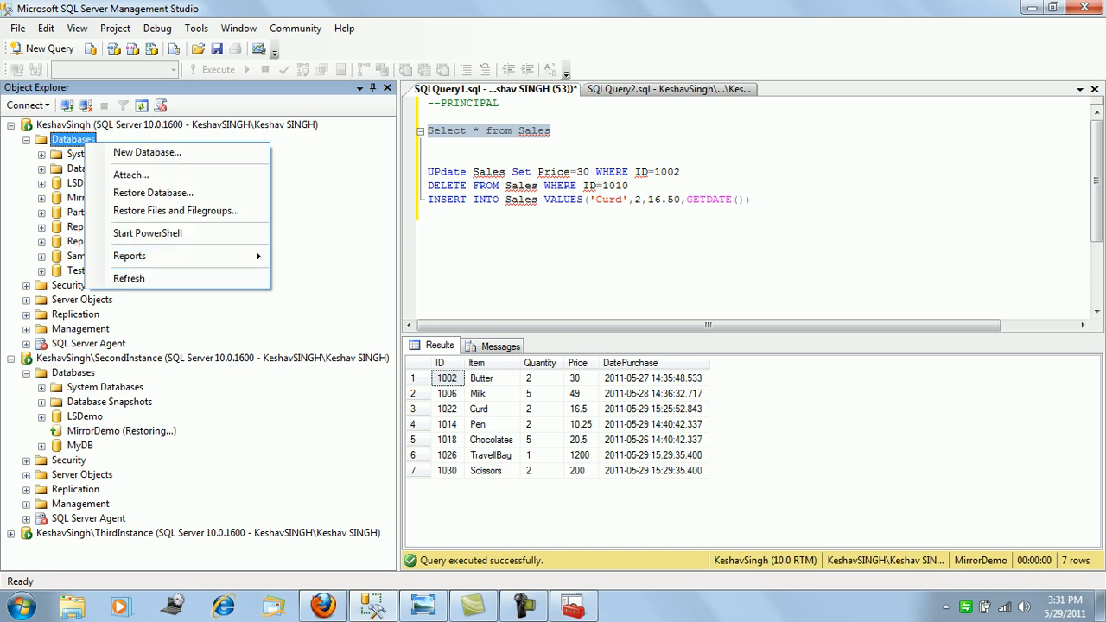
{"action": "left_click", "coordinate": [129, 278]}
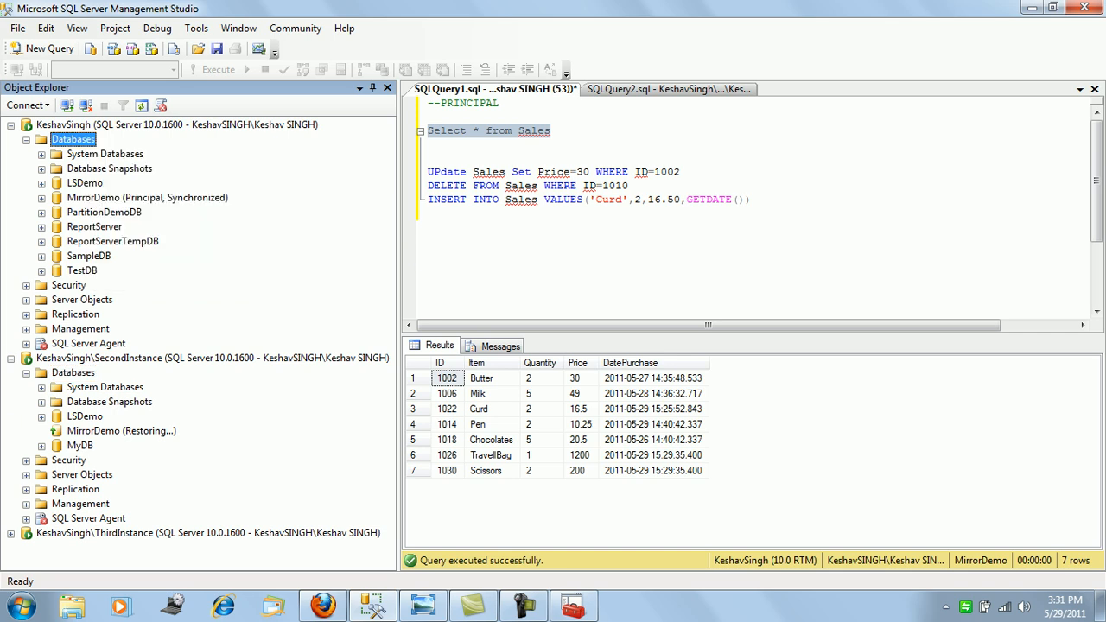